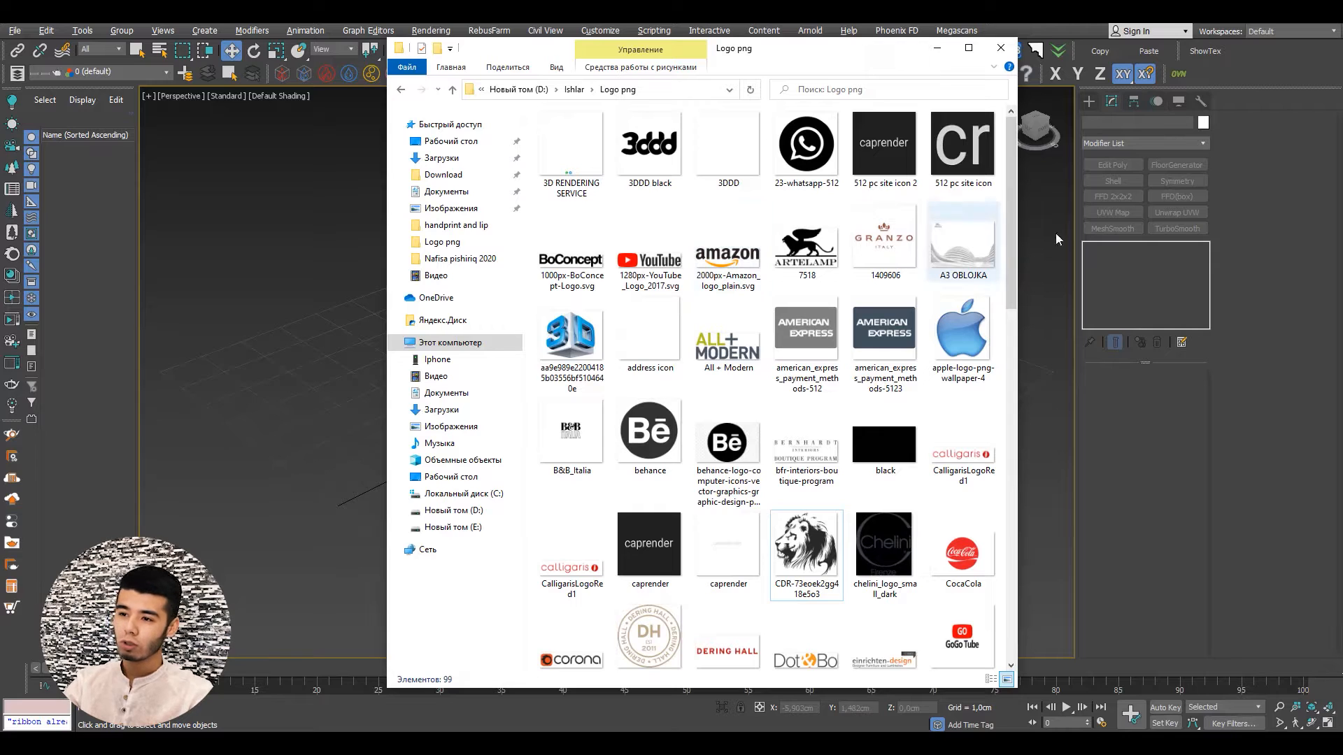
Preview the Artelamp, Amazon and YouTube logo images in the Logo png folder
{"action": "left_click", "coordinate": [805, 245]}
{"action": "double_click", "coordinate": [793, 256]}
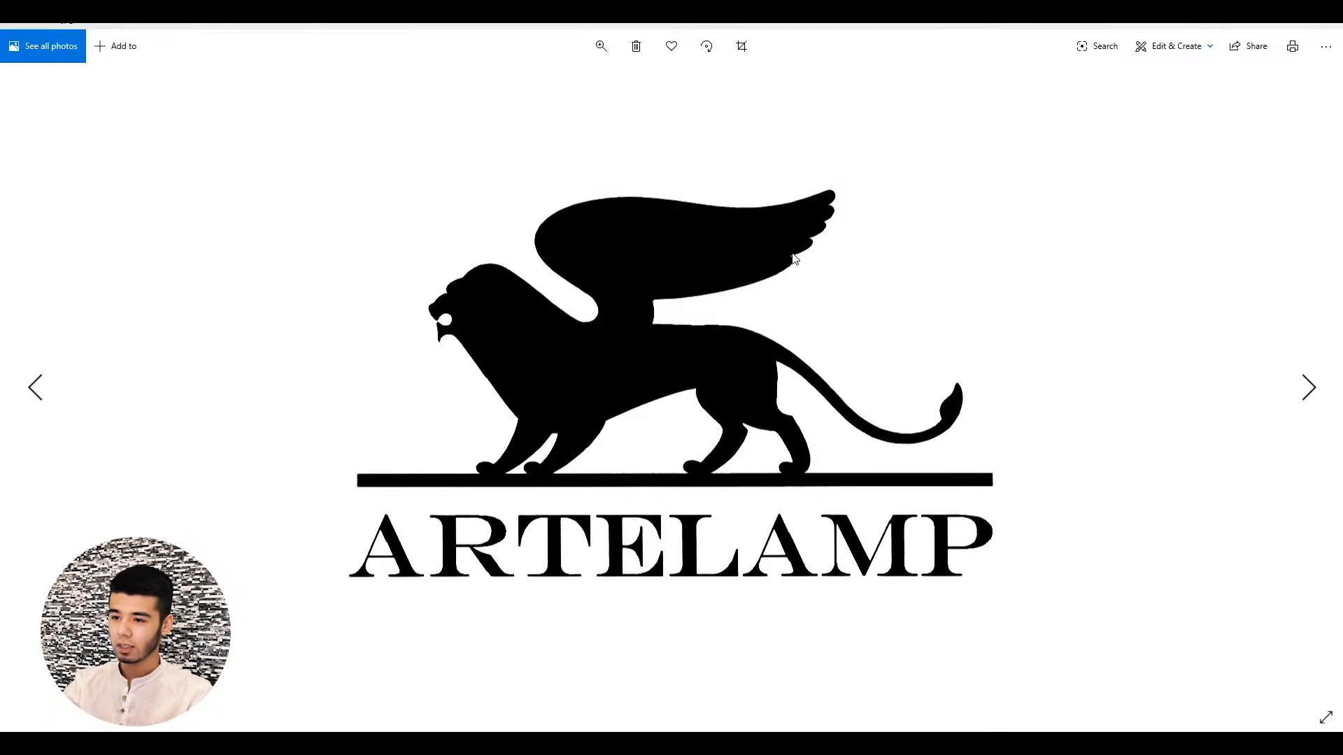
{"action": "key", "text": "Right"}
{"action": "key", "text": "Right"}
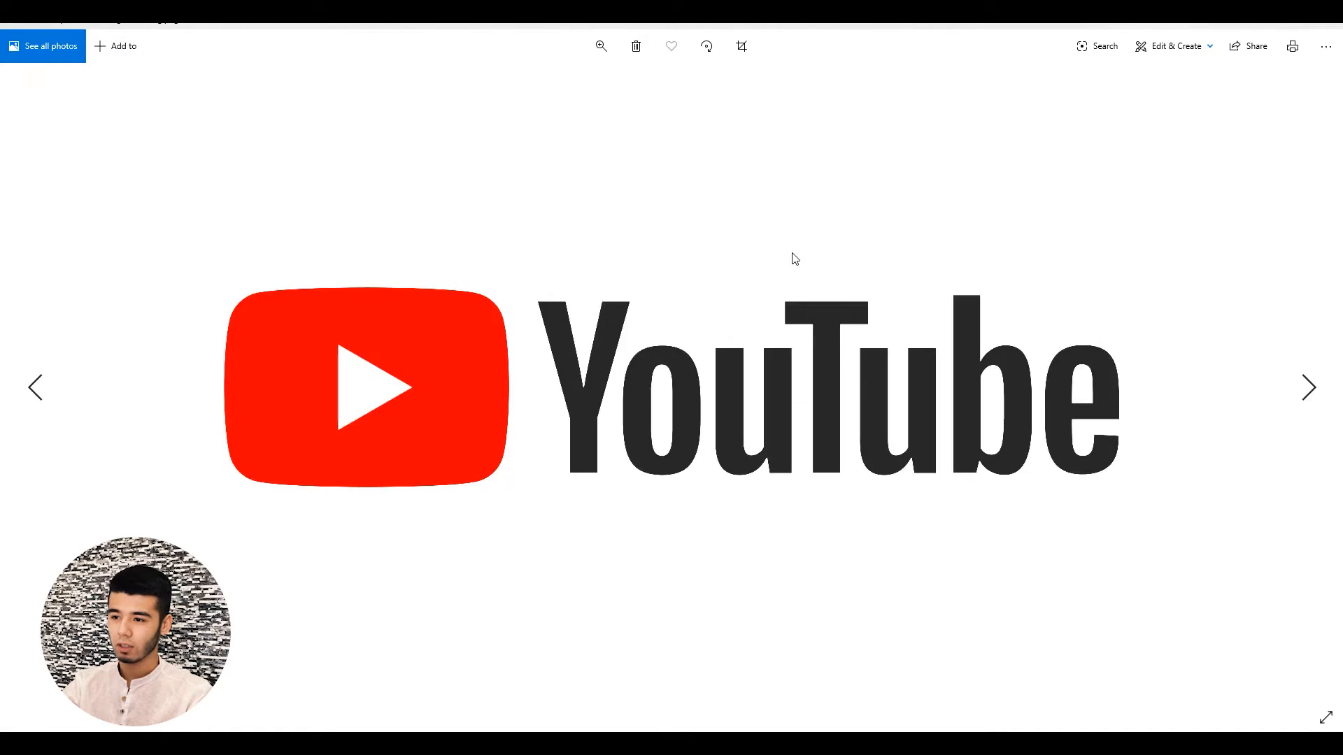
{"action": "key", "text": "Left"}
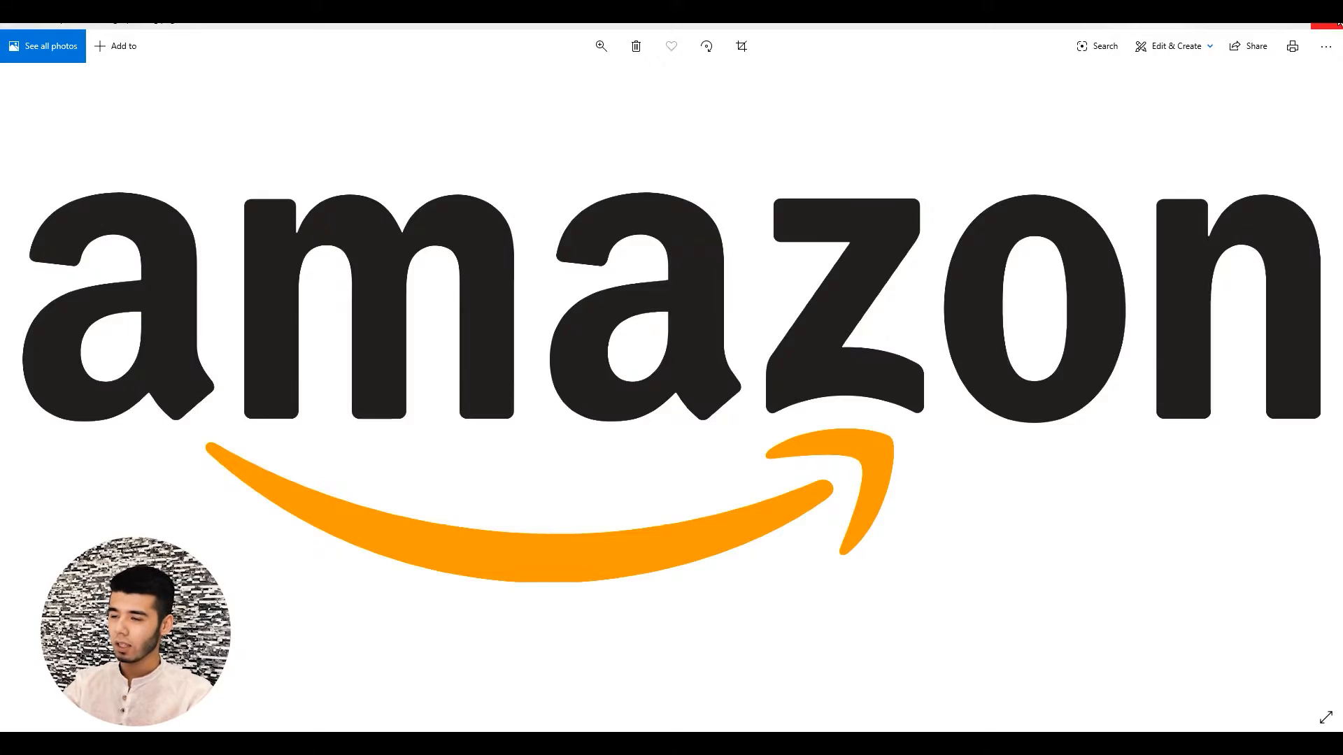
{"action": "left_click", "coordinate": [1320, 25]}
Find the lion head image CDR-73eoek2gg418e5o3 in the Logo png folder and preview it at full size
{"action": "scroll", "coordinate": [819, 277], "scroll_direction": "down", "scroll_amount": 6}
{"action": "scroll", "coordinate": [769, 285], "scroll_direction": "up", "scroll_amount": 4}
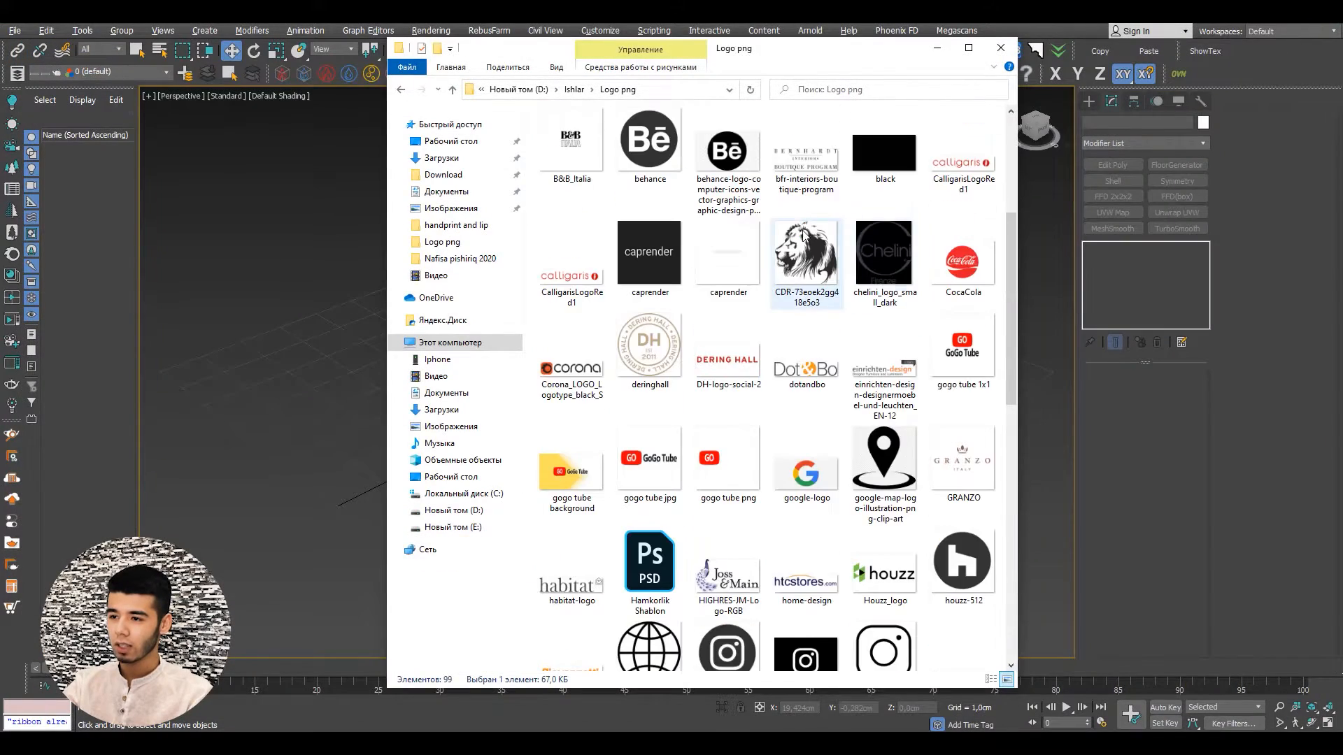
{"action": "double_click", "coordinate": [797, 315]}
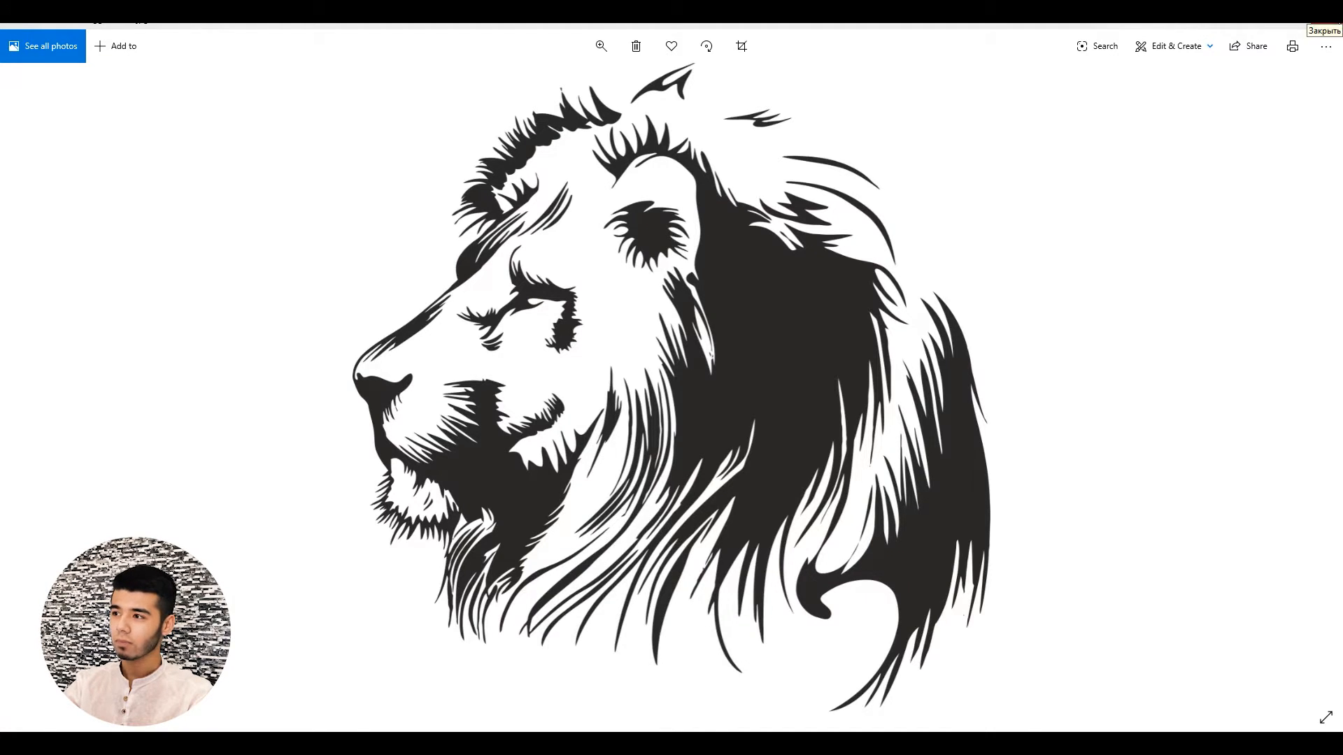
{"action": "left_click", "coordinate": [1332, 25]}
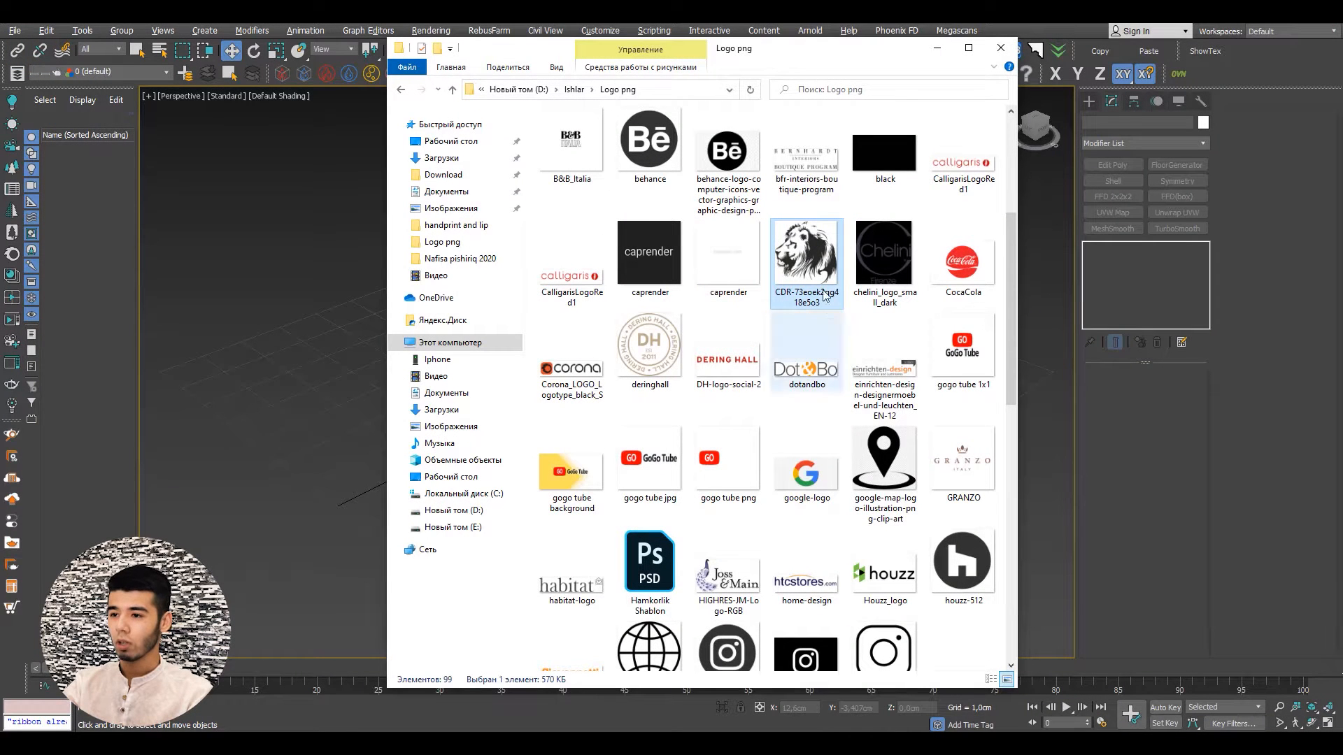
Open the lion image CDR-73eoek2gg418e5o3 in Photoshop
{"action": "left_click_drag", "start_coordinate": [820, 252], "coordinate": [112, 426]}
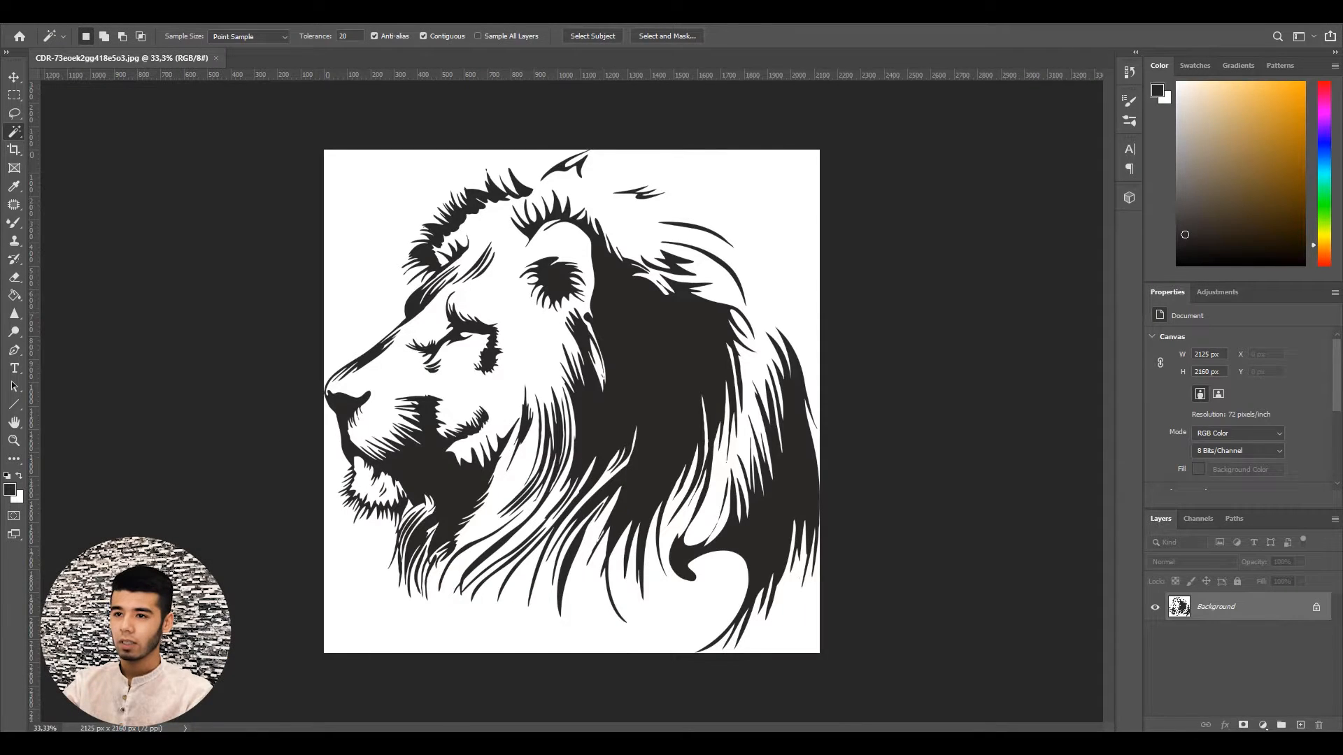
{"action": "scroll", "coordinate": [1013, 182], "scroll_direction": "up", "scroll_amount": 3, "text": "alt"}
{"action": "scroll", "coordinate": [1027, 184], "scroll_direction": "down", "scroll_amount": 1, "text": "alt"}
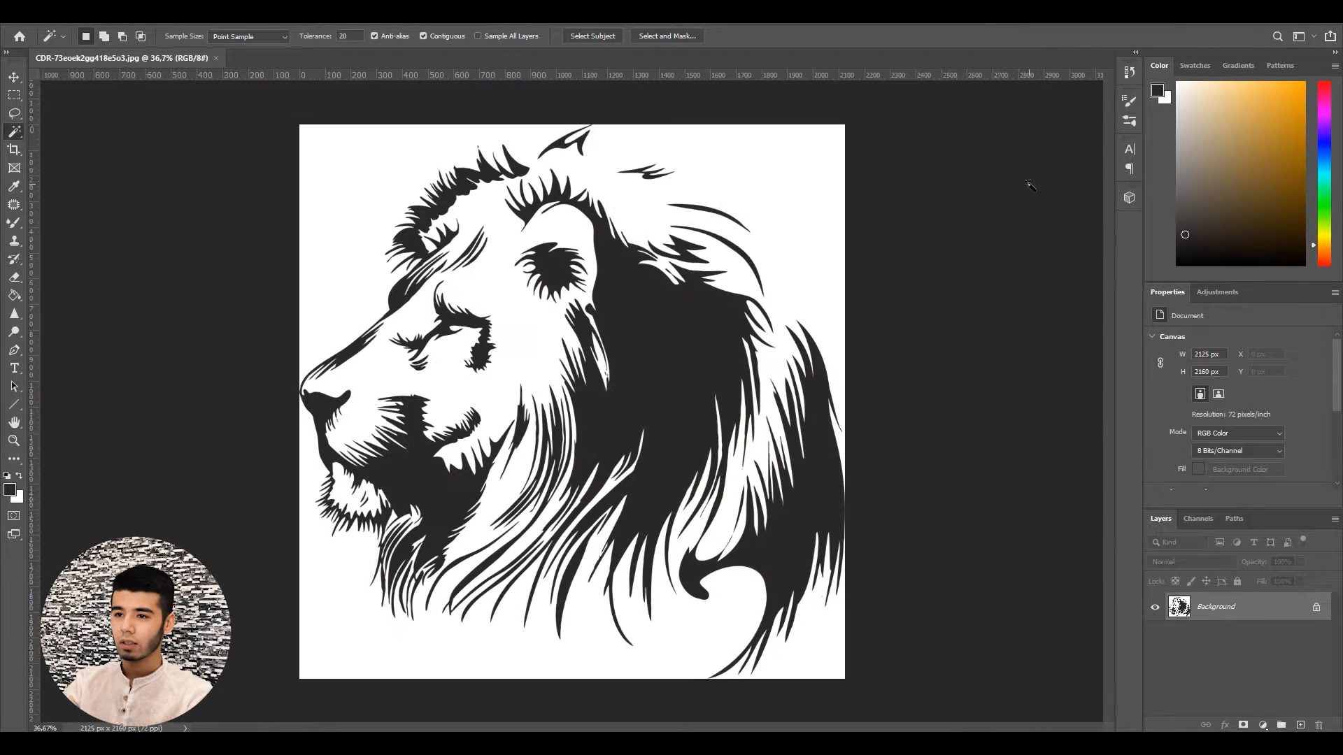
Select the lion's dark areas with Color Range, using Sampled Colors and a Fuzziness of 200
{"action": "left_click", "coordinate": [159, 22]}
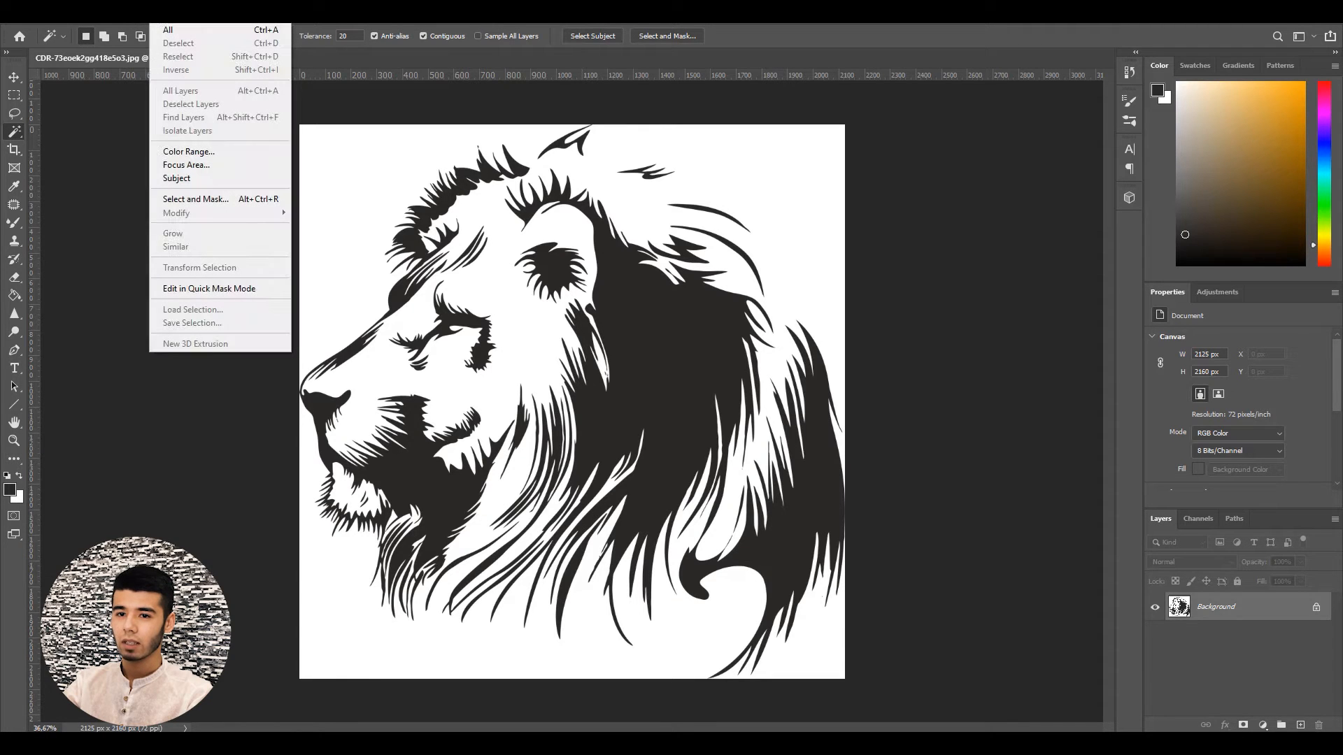
{"action": "left_click", "coordinate": [185, 151]}
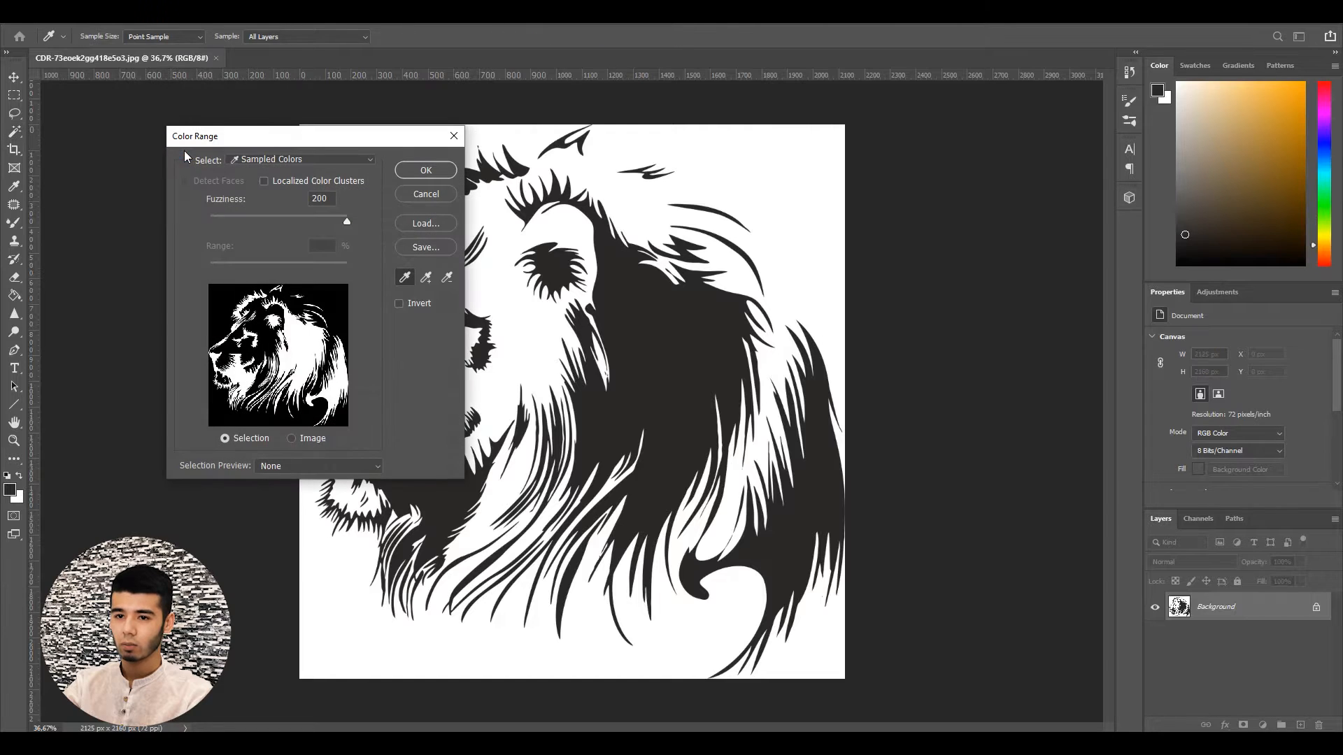
{"action": "left_click_drag", "start_coordinate": [232, 139], "coordinate": [896, 105]}
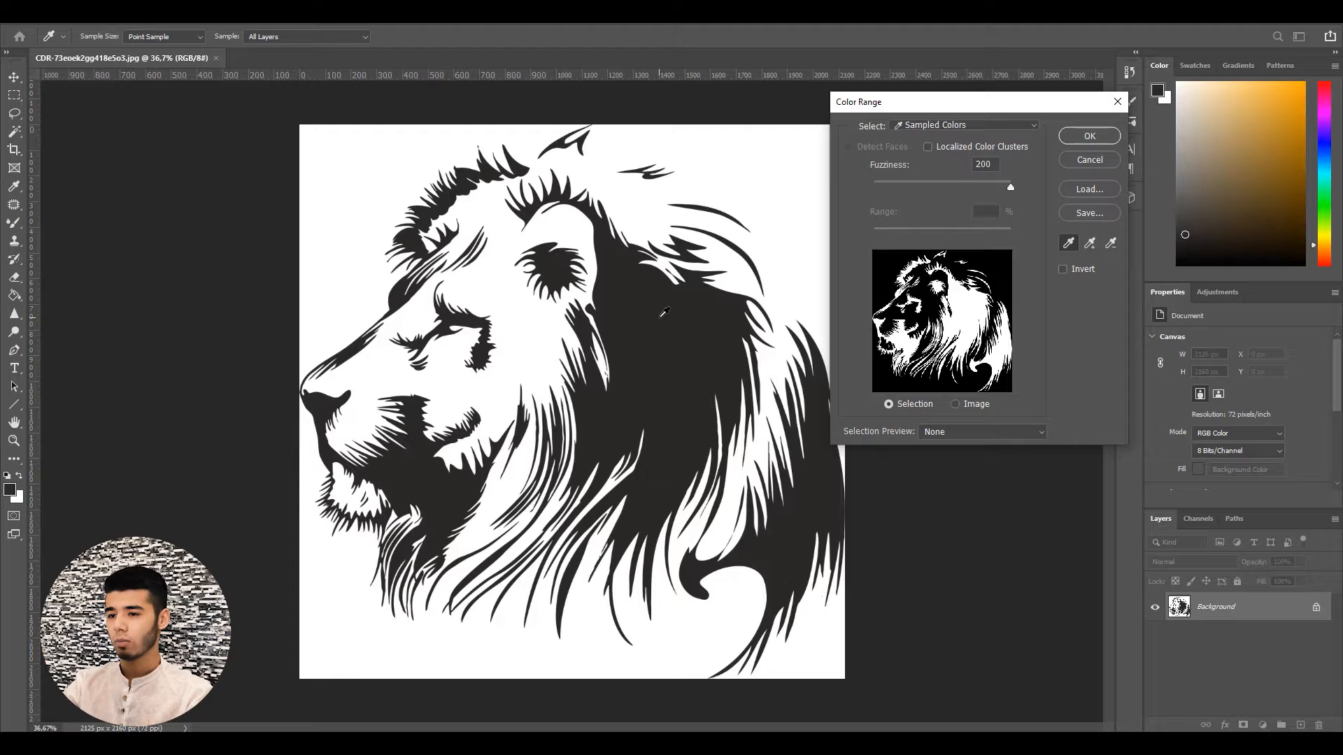
{"action": "left_click_drag", "start_coordinate": [1011, 187], "coordinate": [1056, 190]}
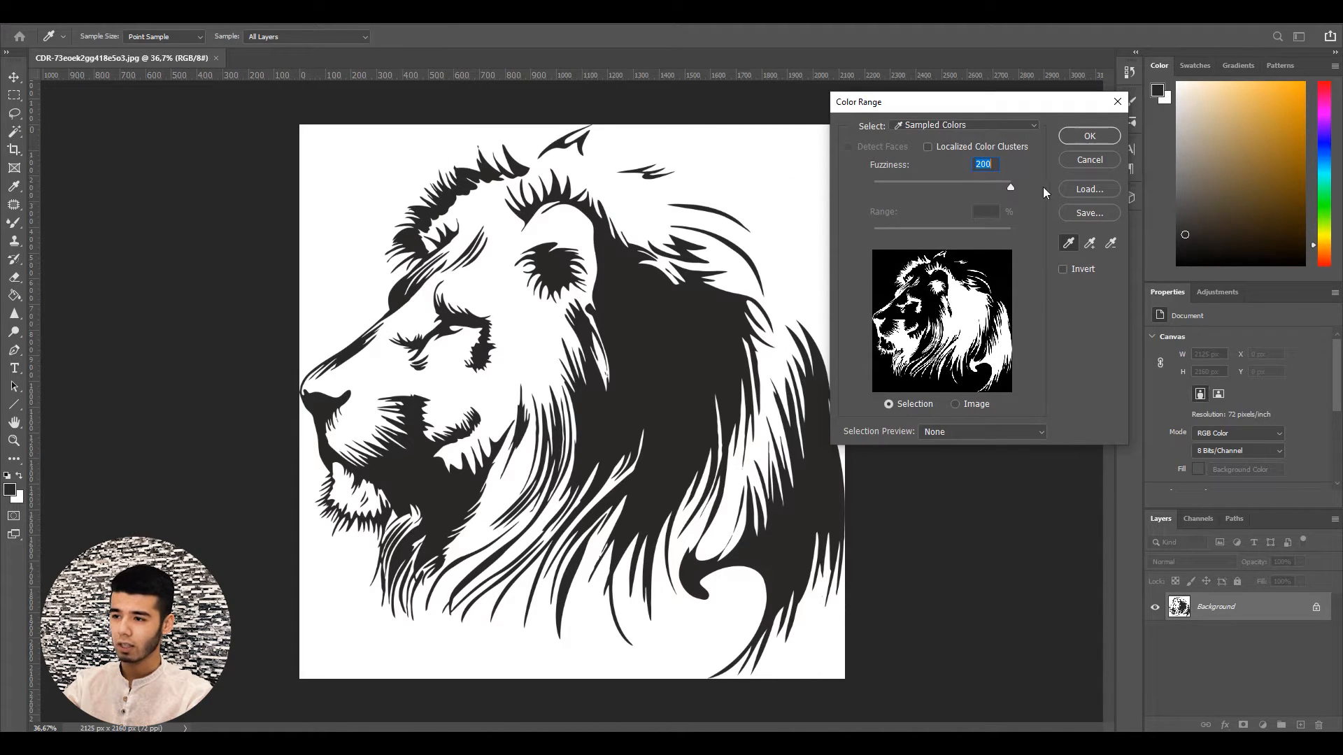
{"action": "left_click", "coordinate": [1089, 136]}
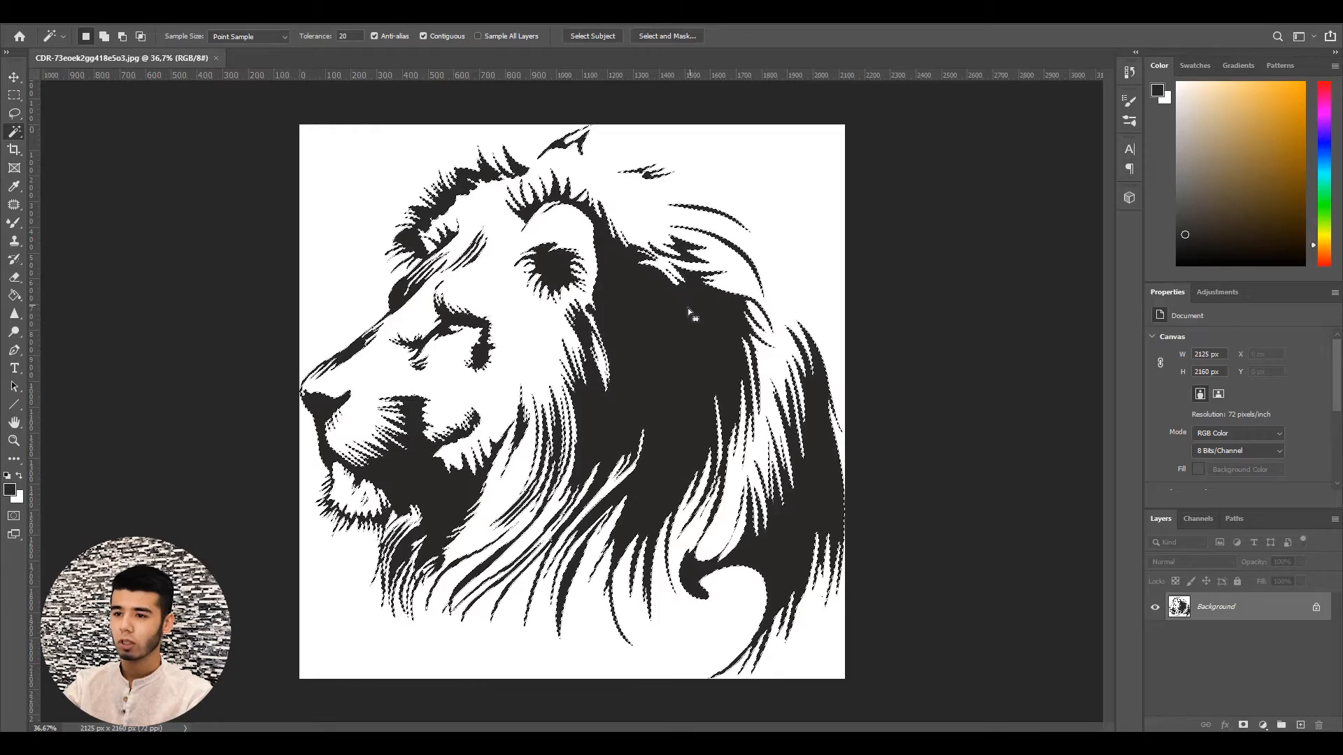
Convert the lion selection into a work path with a tolerance of 1,0 pixels
{"action": "right_click", "coordinate": [644, 336]}
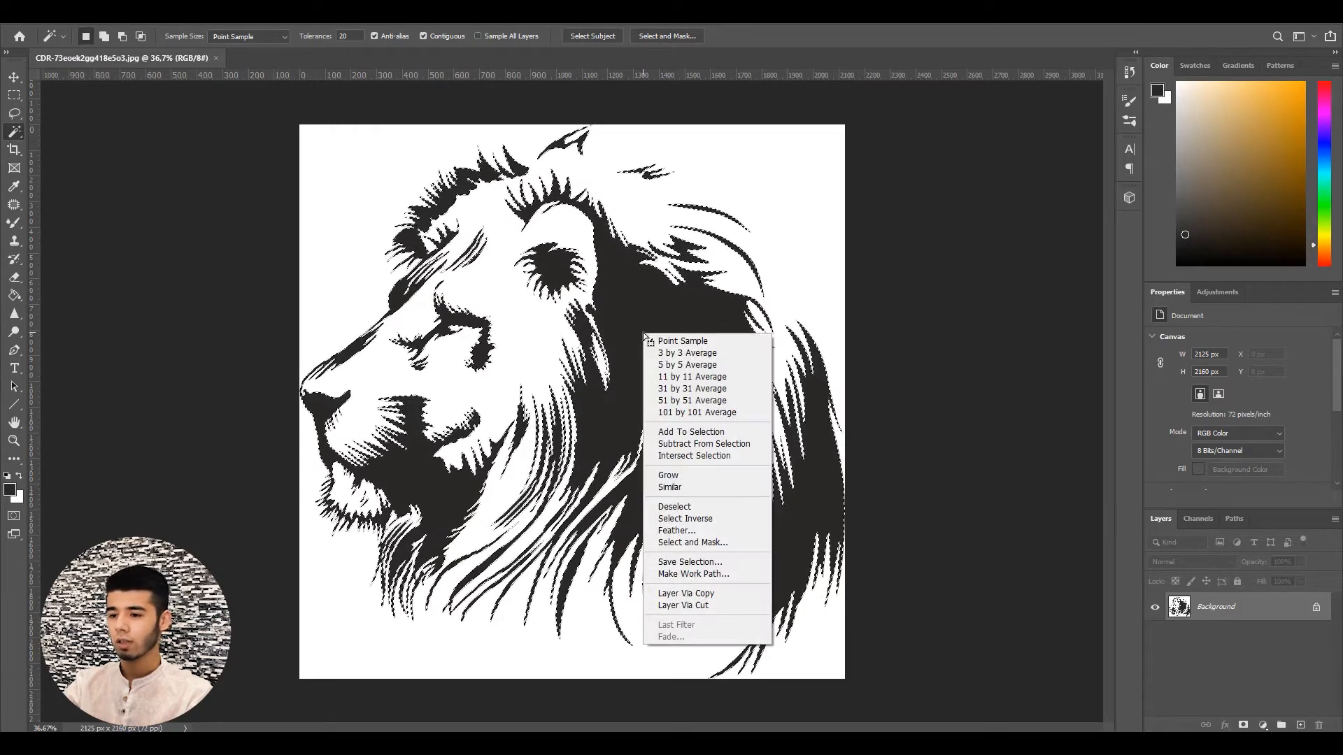
{"action": "left_click", "coordinate": [697, 574]}
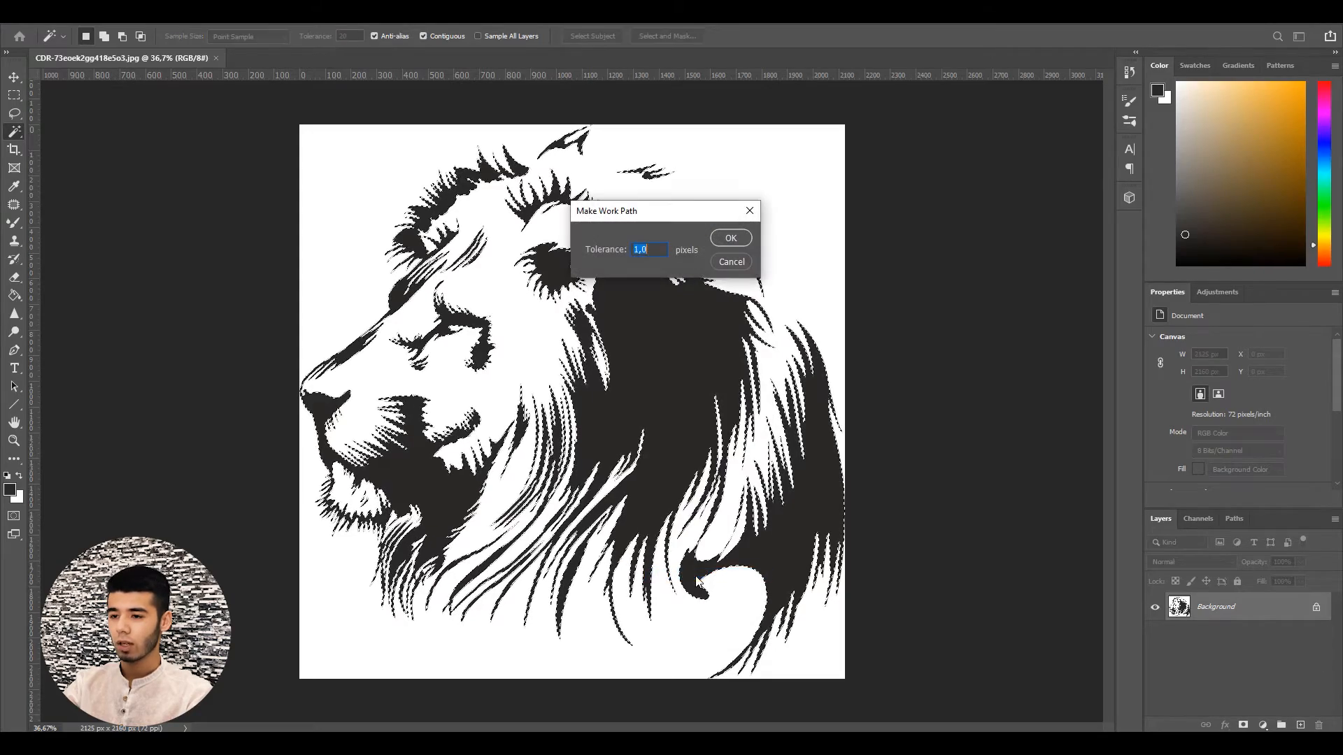
{"action": "left_click", "coordinate": [741, 240]}
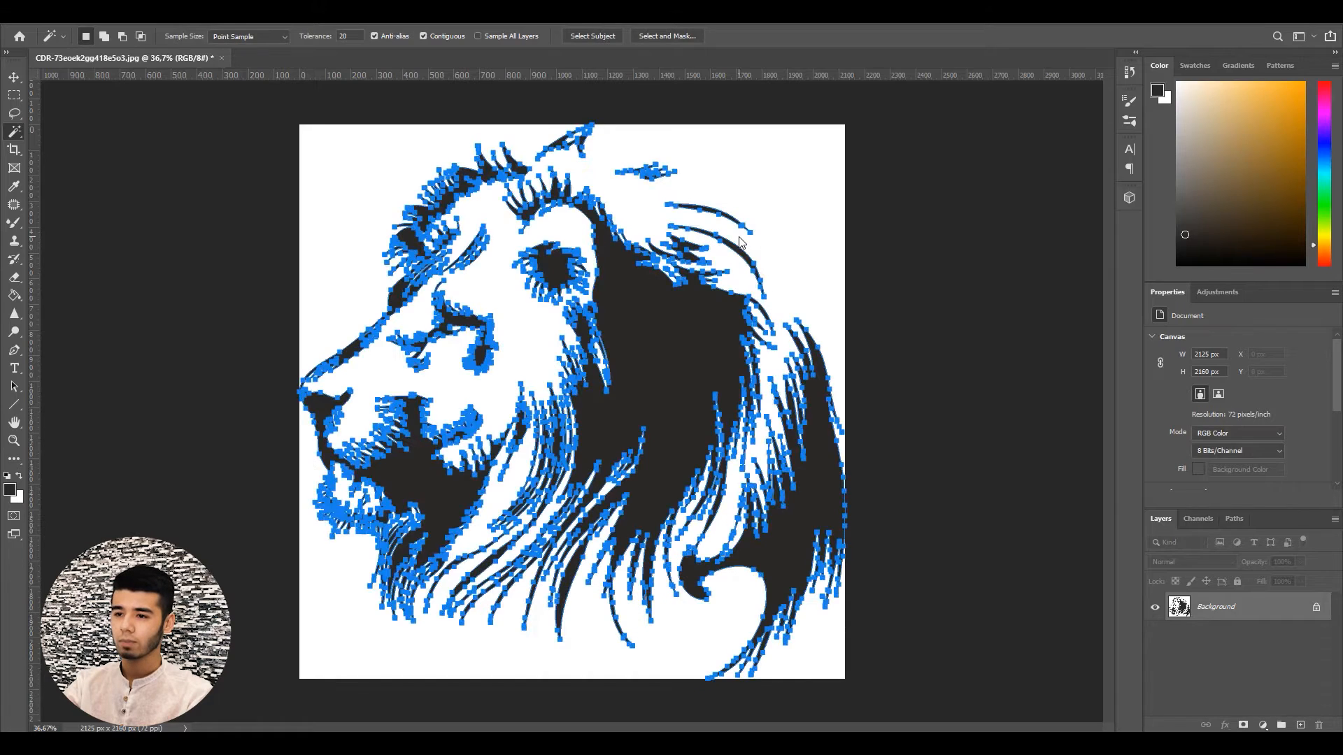
Export the Work Path to the desktop as an Adobe Illustrator file named Sher 2
{"action": "left_click", "coordinate": [28, 14]}
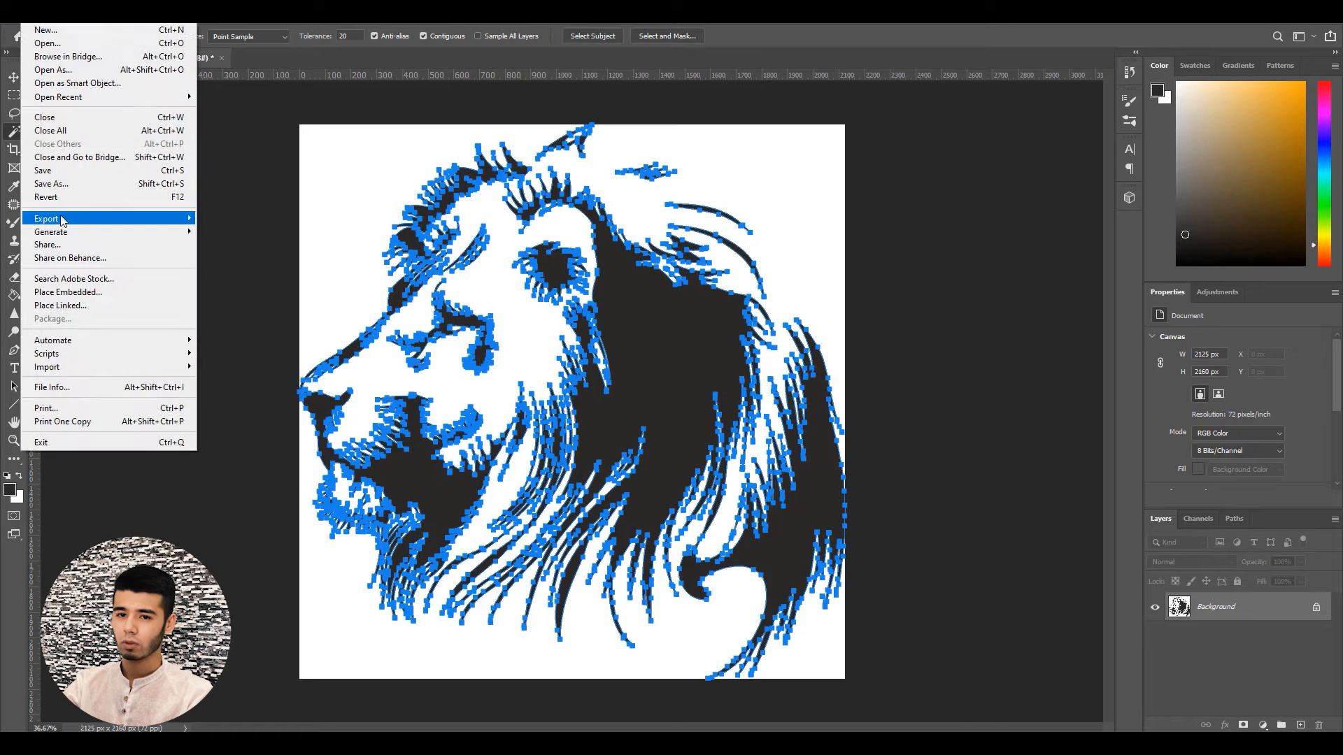
{"action": "mouse_move", "coordinate": [61, 222]}
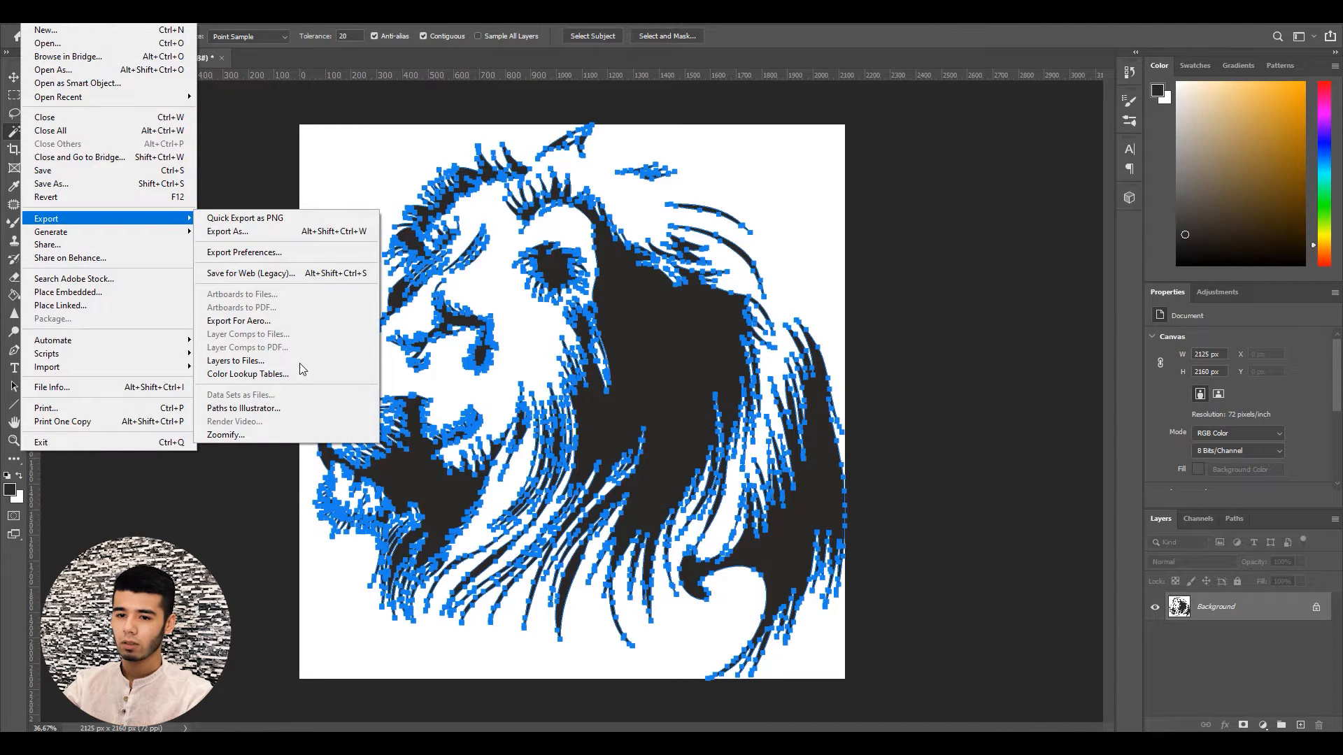
{"action": "left_click", "coordinate": [283, 410]}
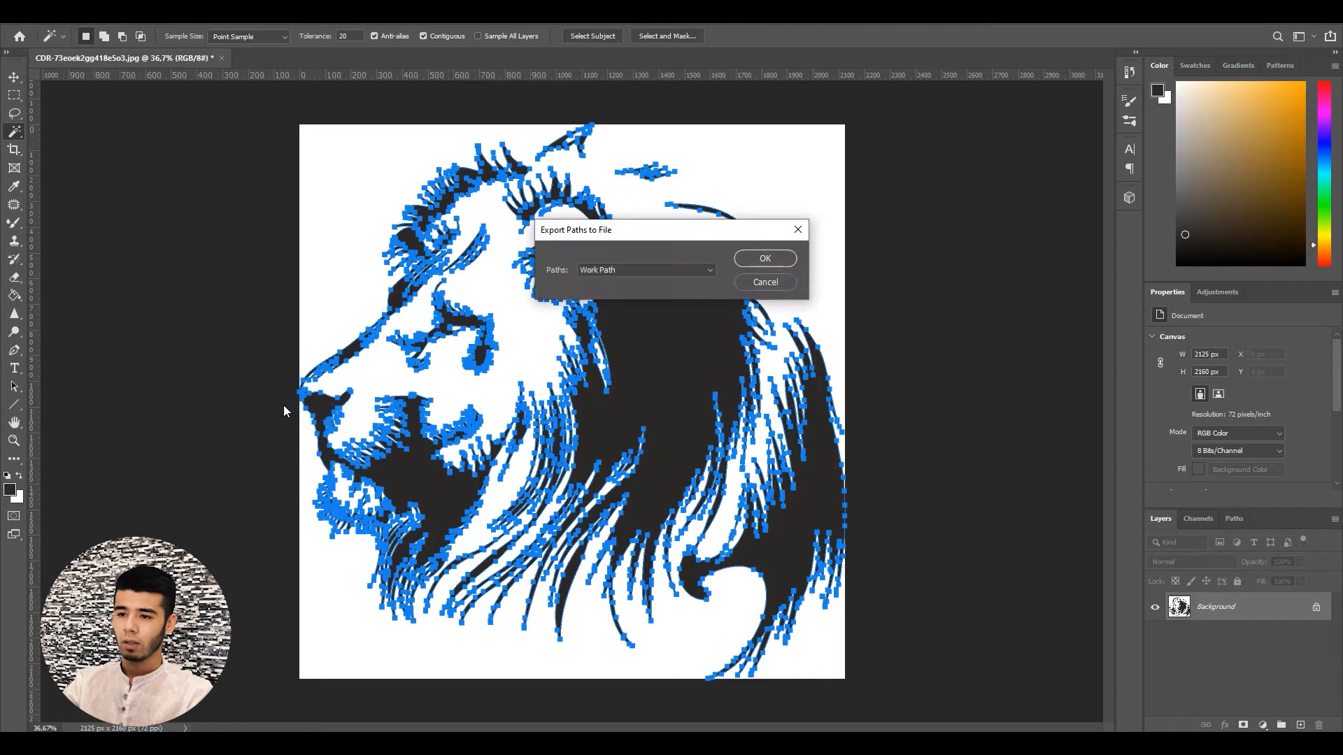
{"action": "left_click", "coordinate": [765, 259]}
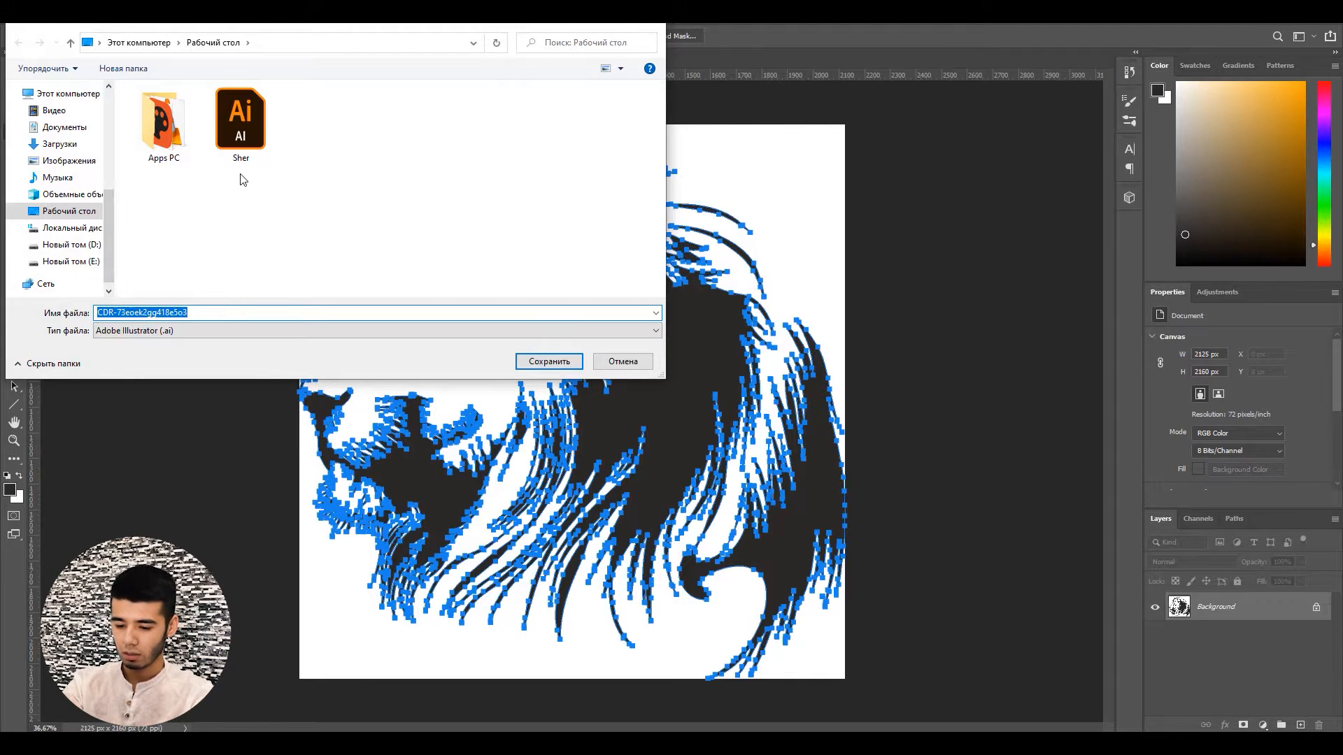
{"action": "type", "text": "Sher 2"}
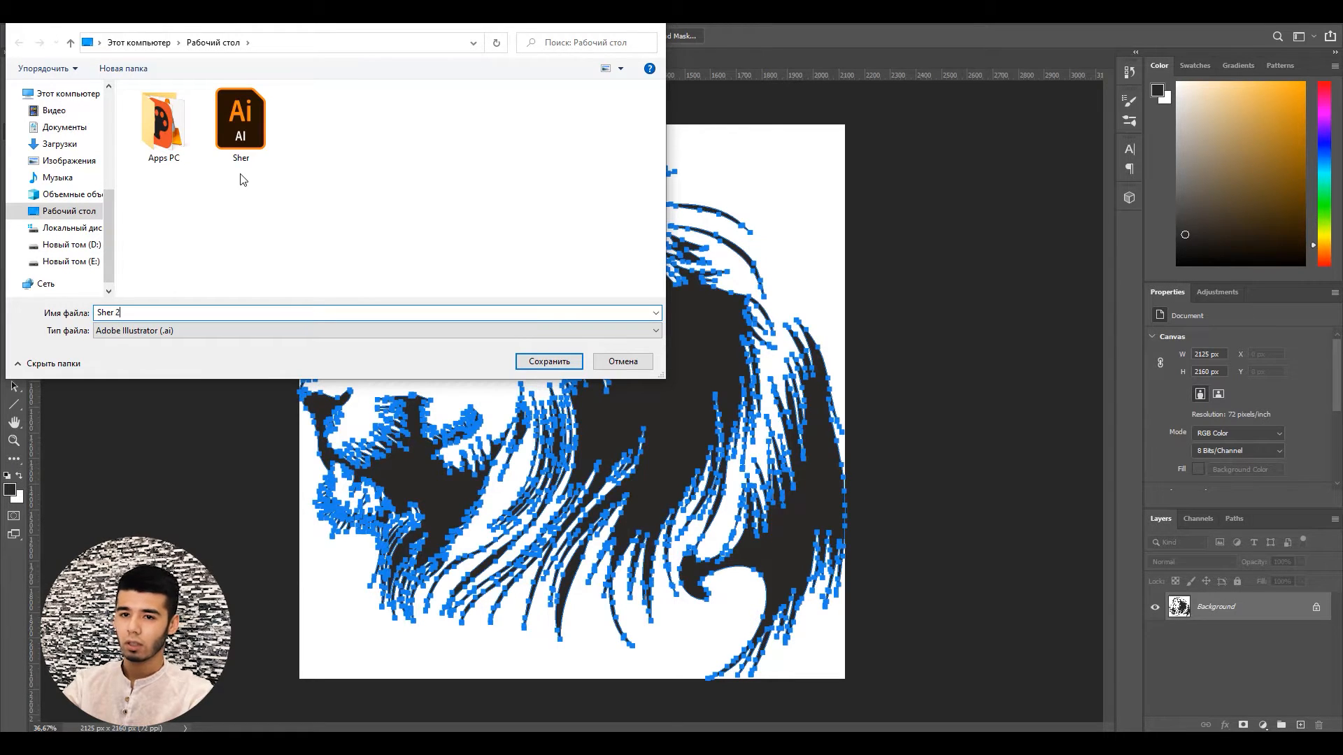
{"action": "left_click", "coordinate": [549, 361]}
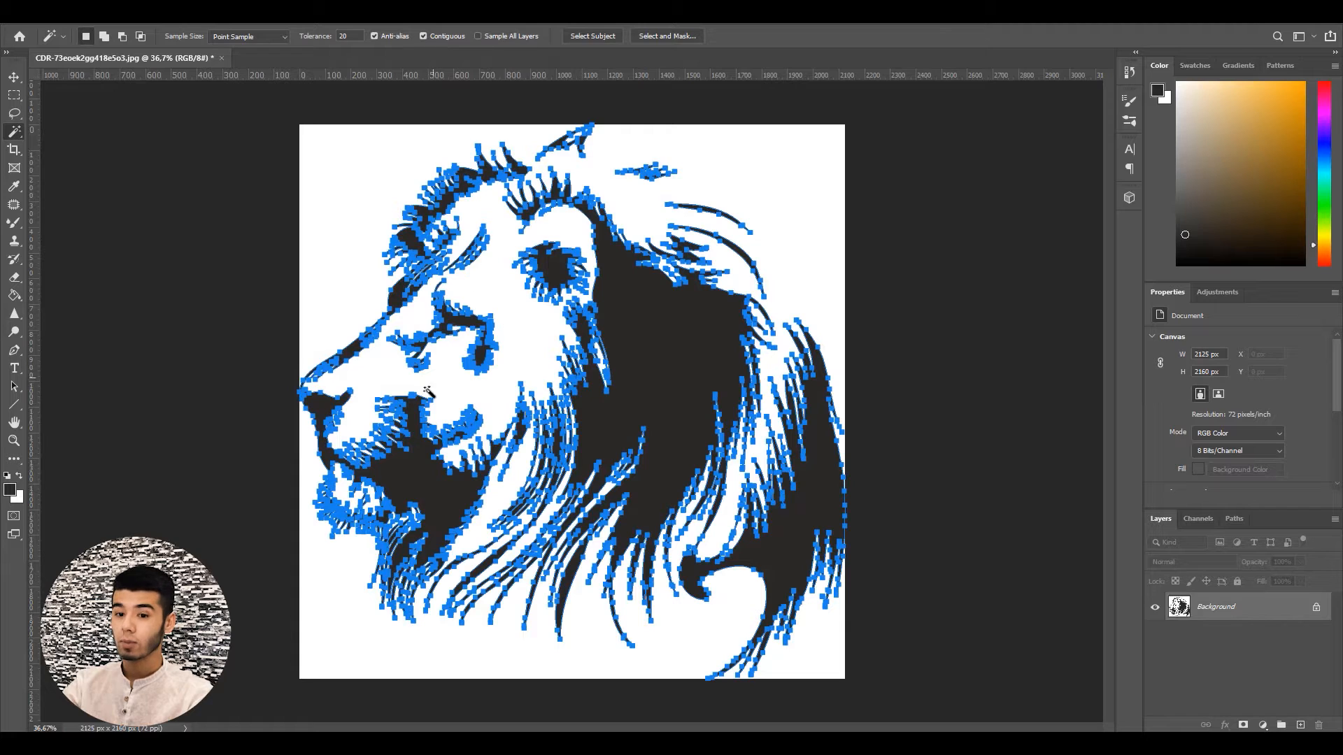
Switch to 3ds Max and import the Sher 2 Illustrator file from the desktop, merging its objects with the current scene
{"action": "left_click", "coordinate": [244, 743]}
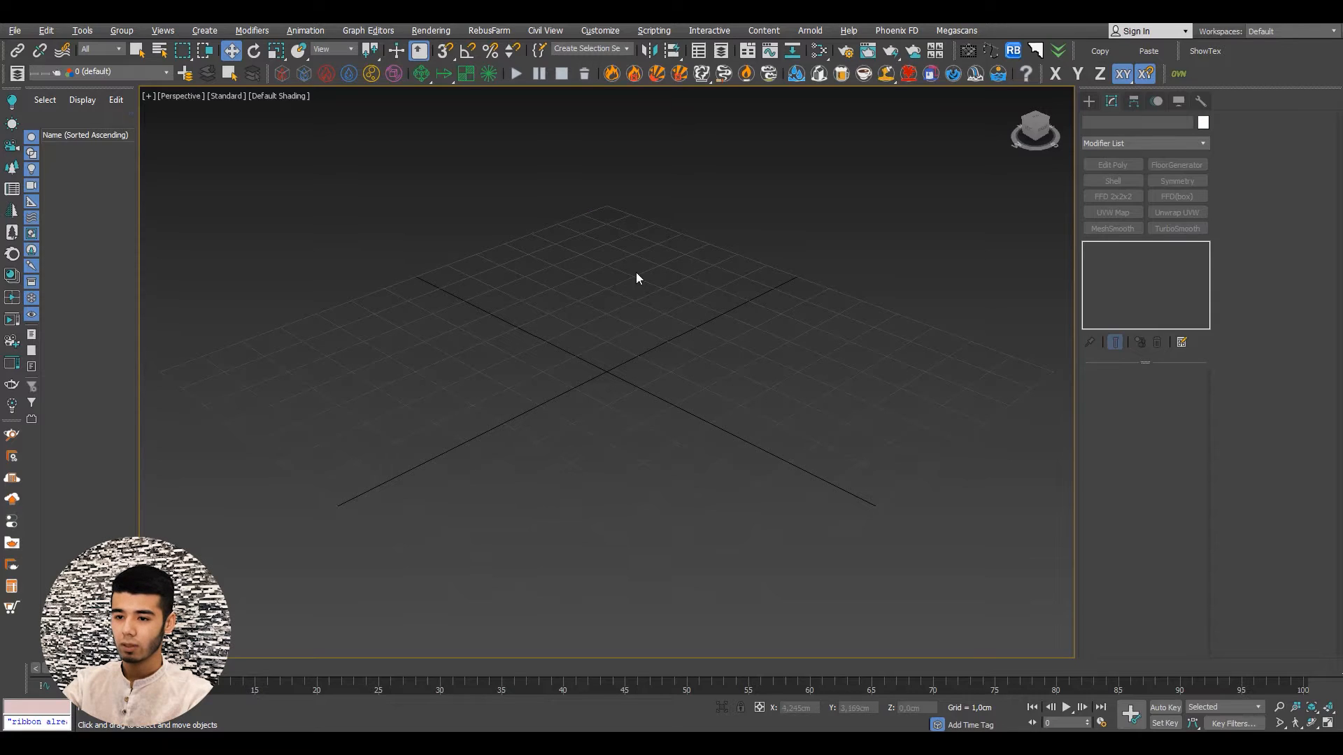
{"action": "left_click", "coordinate": [13, 31]}
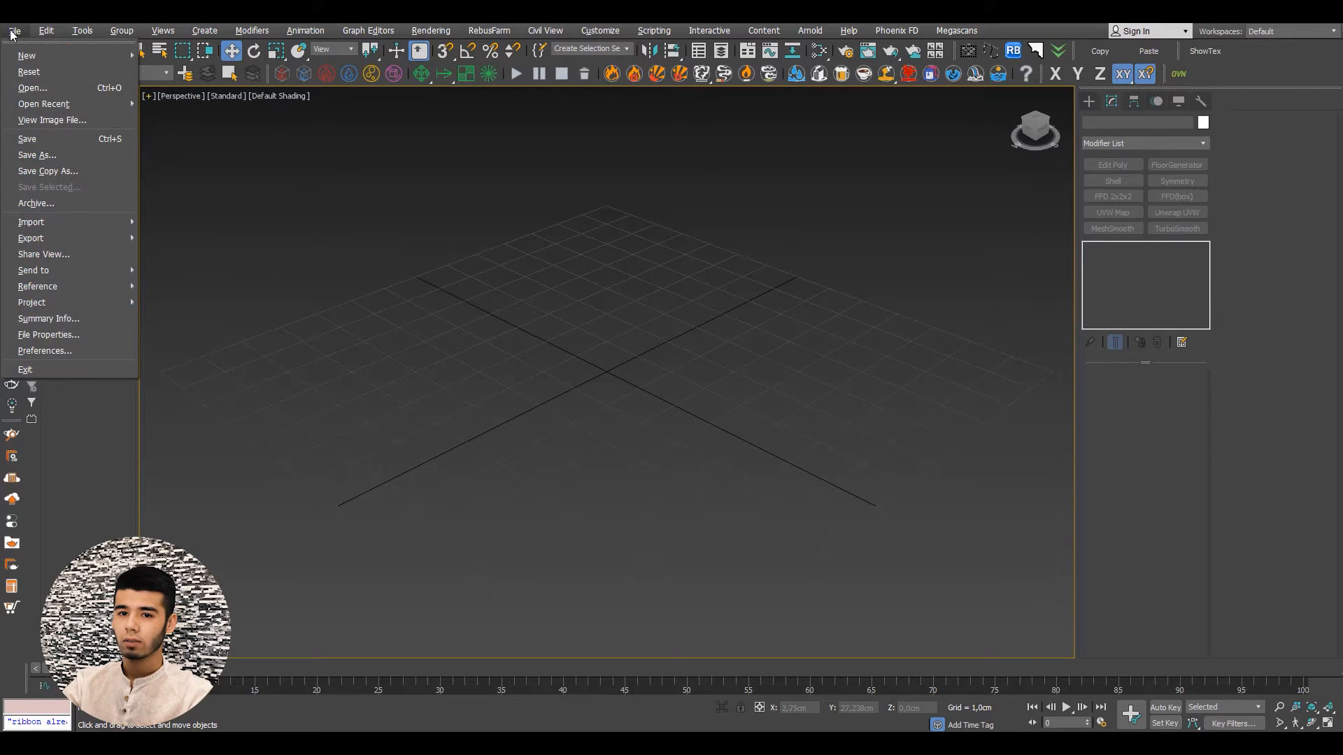
{"action": "mouse_move", "coordinate": [41, 222]}
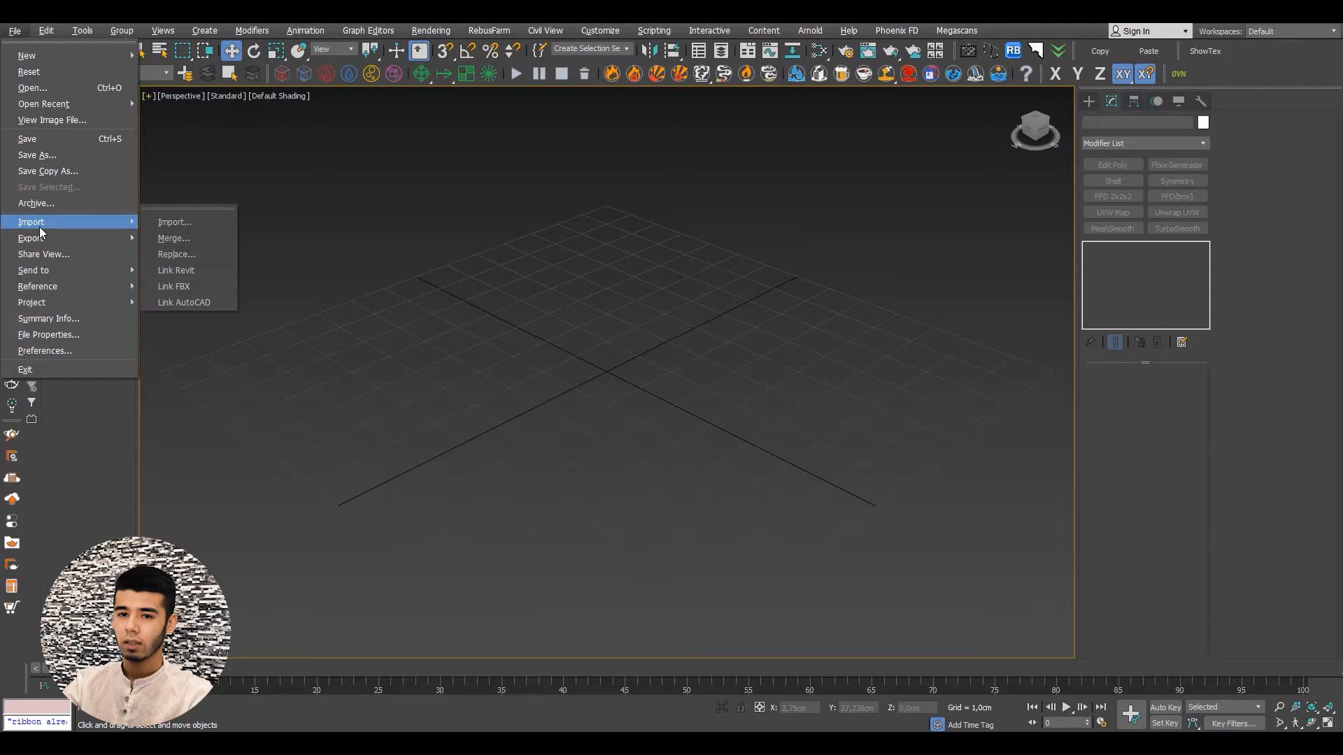
{"action": "left_click", "coordinate": [192, 224]}
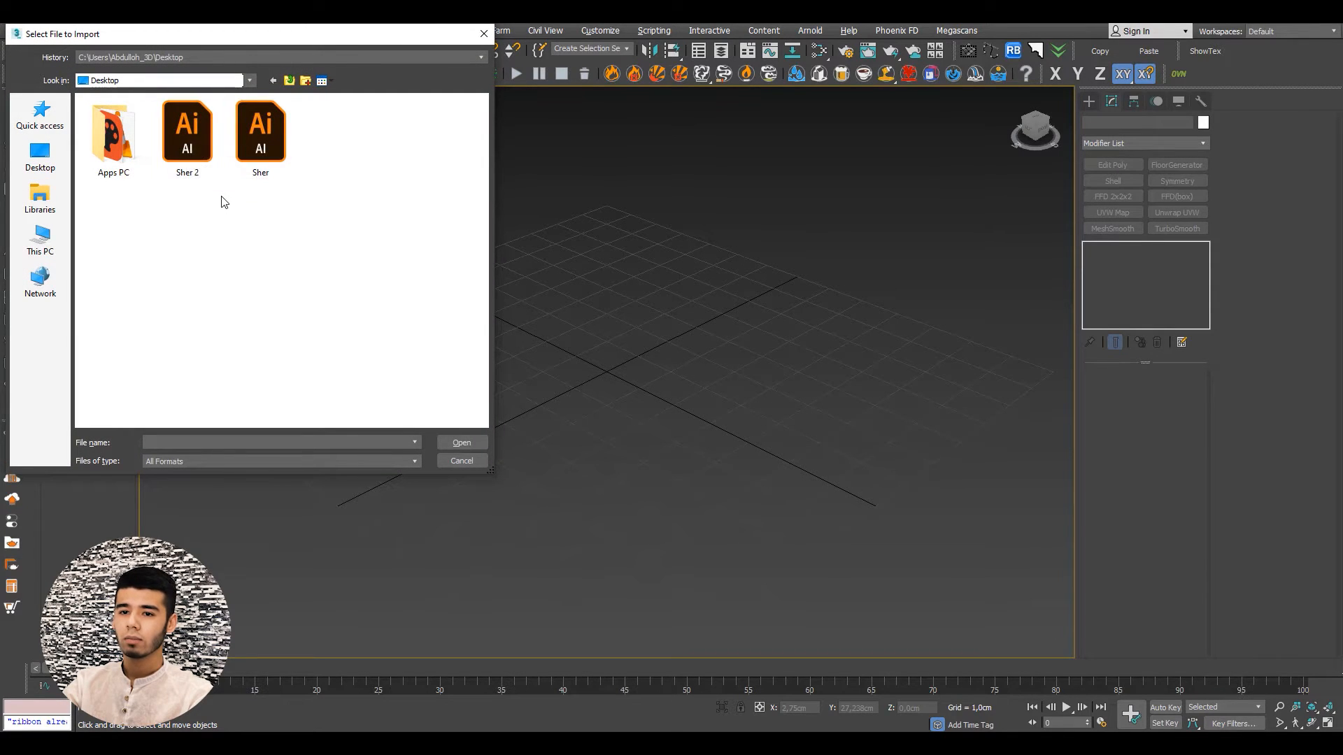
{"action": "left_click", "coordinate": [187, 133]}
{"action": "left_click", "coordinate": [463, 443]}
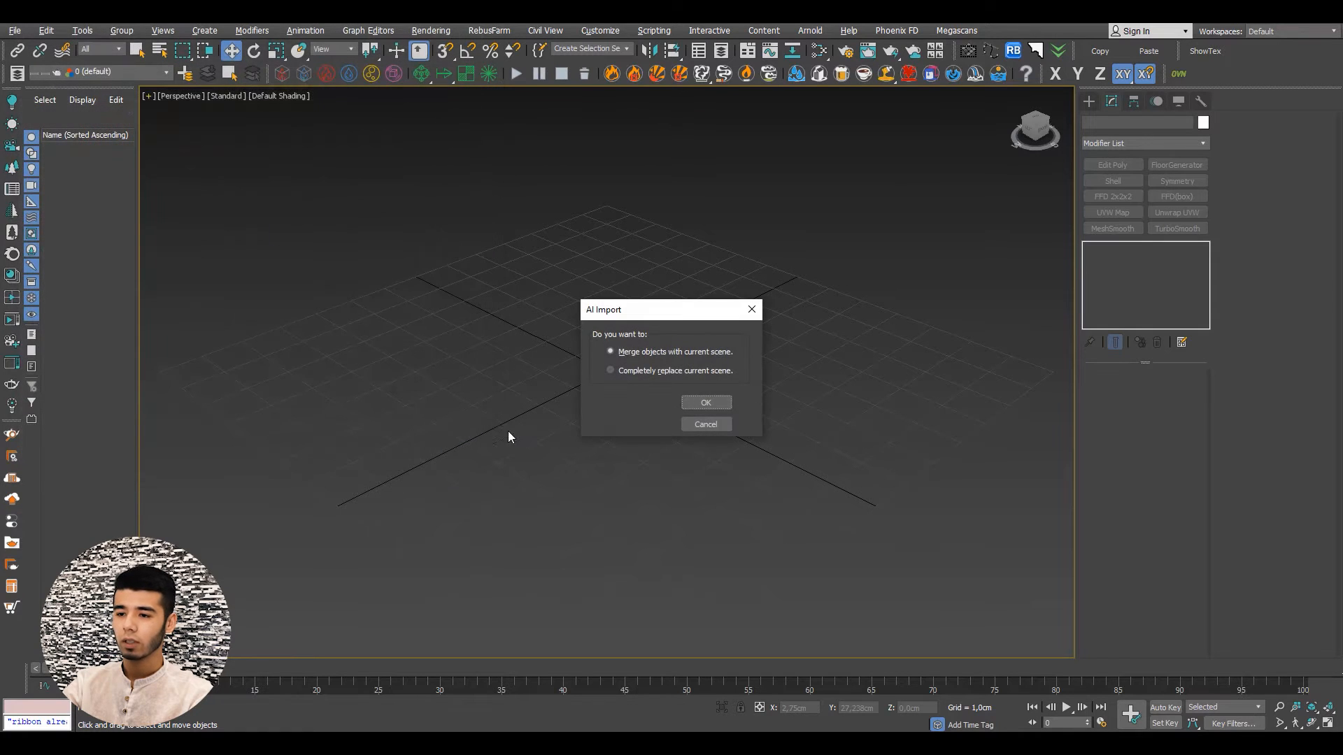
{"action": "left_click", "coordinate": [707, 403]}
{"action": "left_click", "coordinate": [708, 399]}
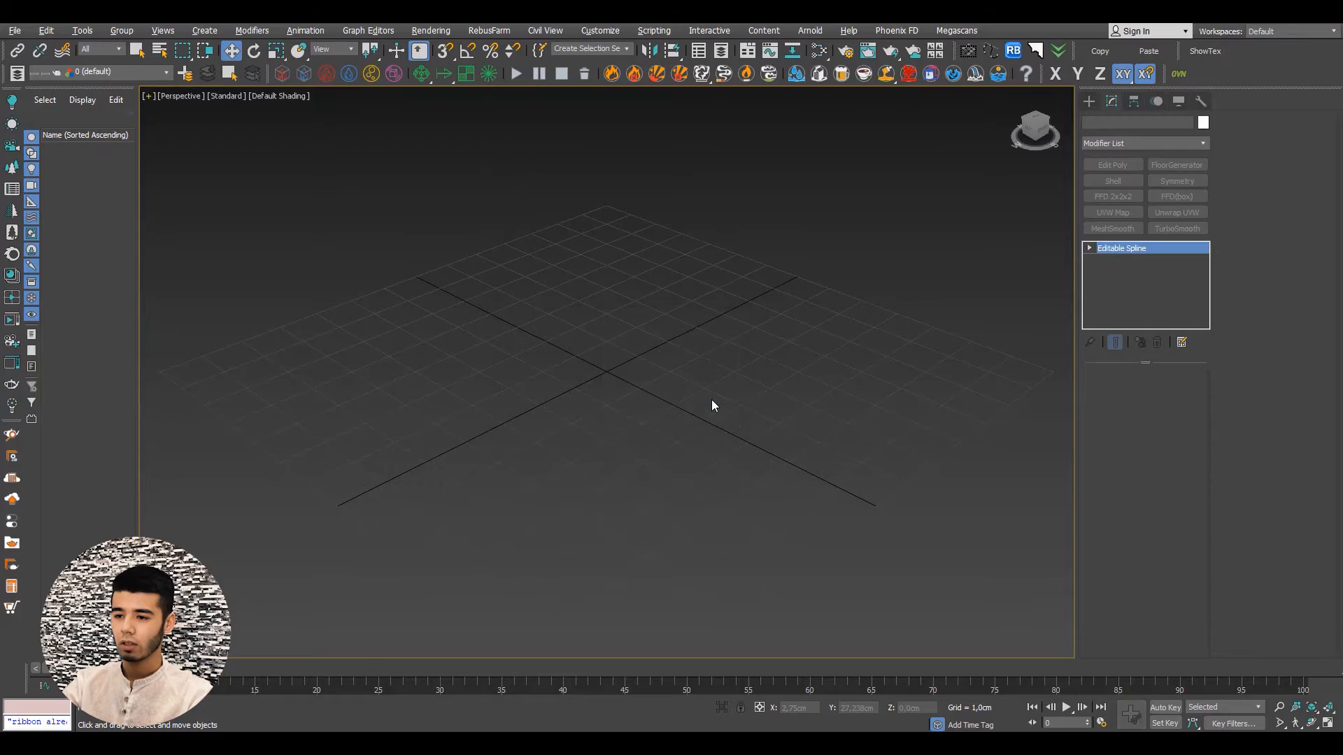
Inspect the imported lion outline and apply an Edit Poly modifier to turn it into filled faces
{"action": "middle_click_drag", "start_coordinate": [664, 339], "coordinate": [617, 381], "text": "alt"}
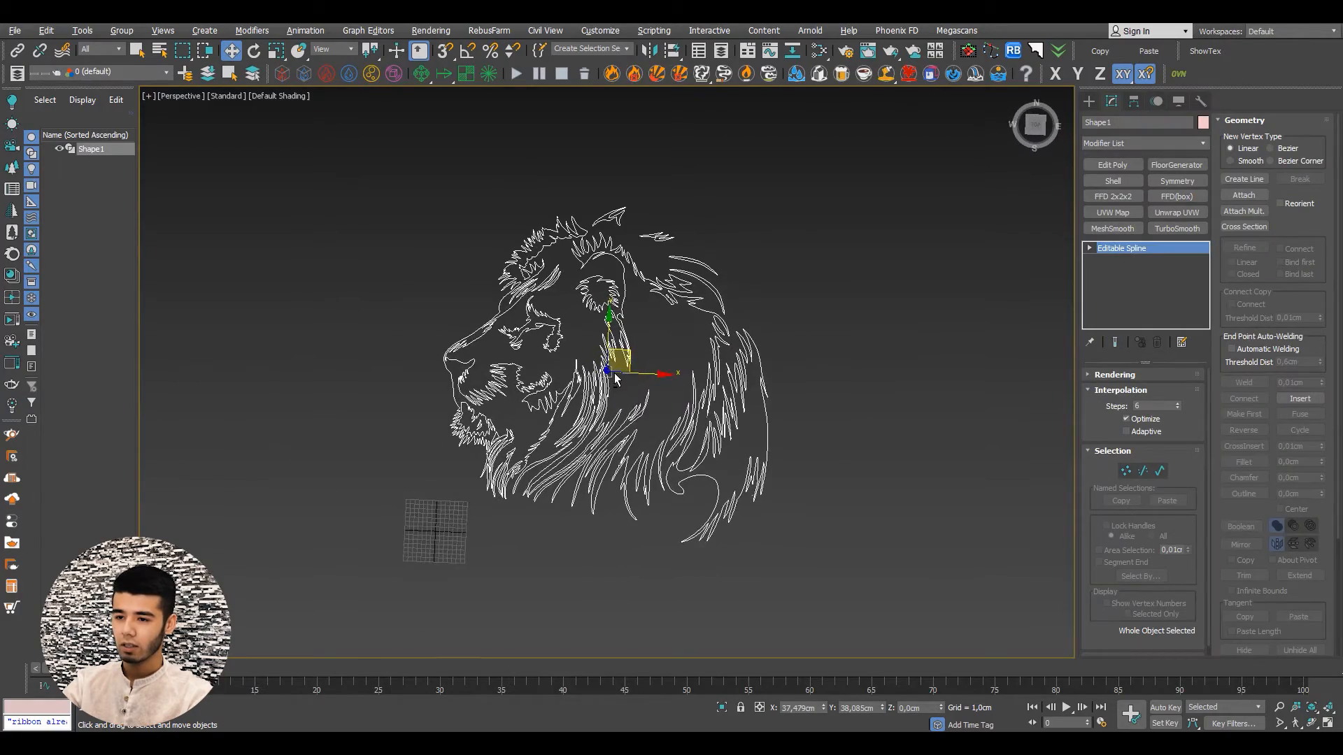
{"action": "scroll", "coordinate": [529, 386], "scroll_direction": "up", "scroll_amount": 5}
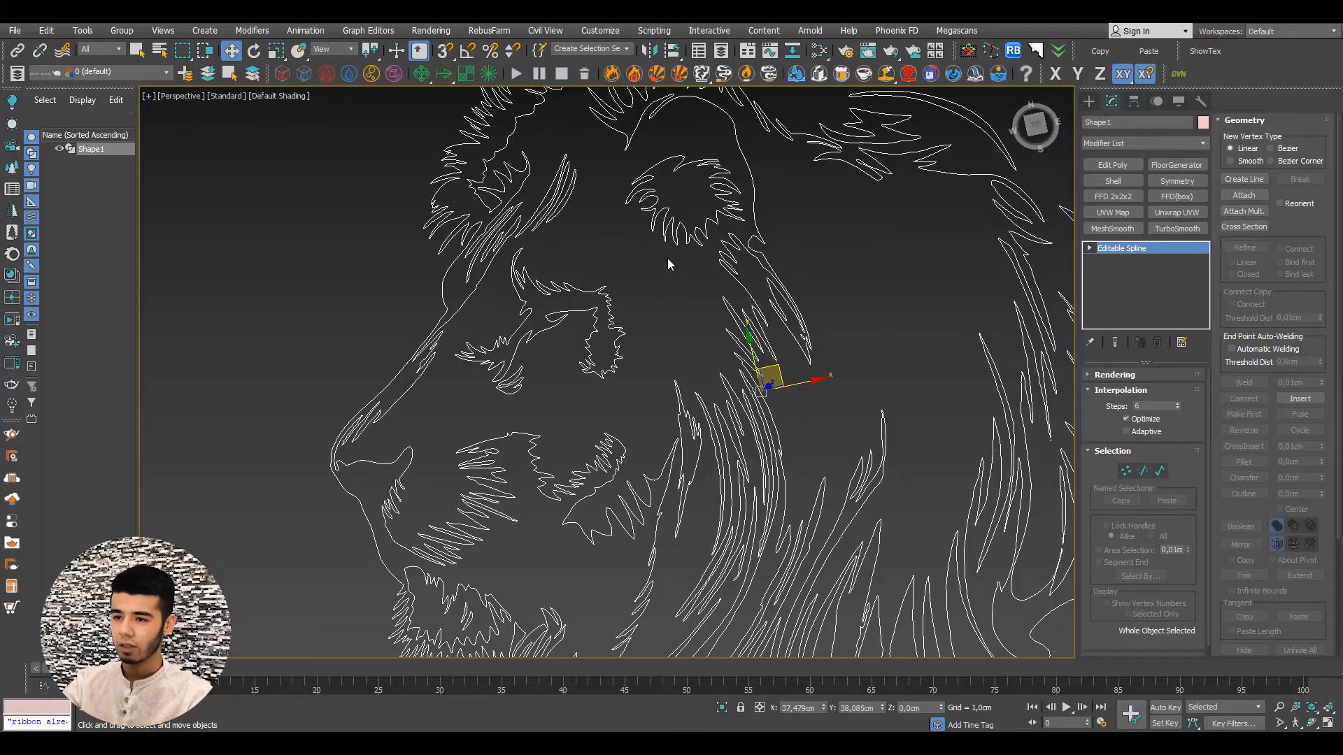
{"action": "scroll", "coordinate": [667, 263], "scroll_direction": "down", "scroll_amount": 4}
{"action": "middle_click_drag", "start_coordinate": [649, 263], "coordinate": [886, 233], "text": "alt"}
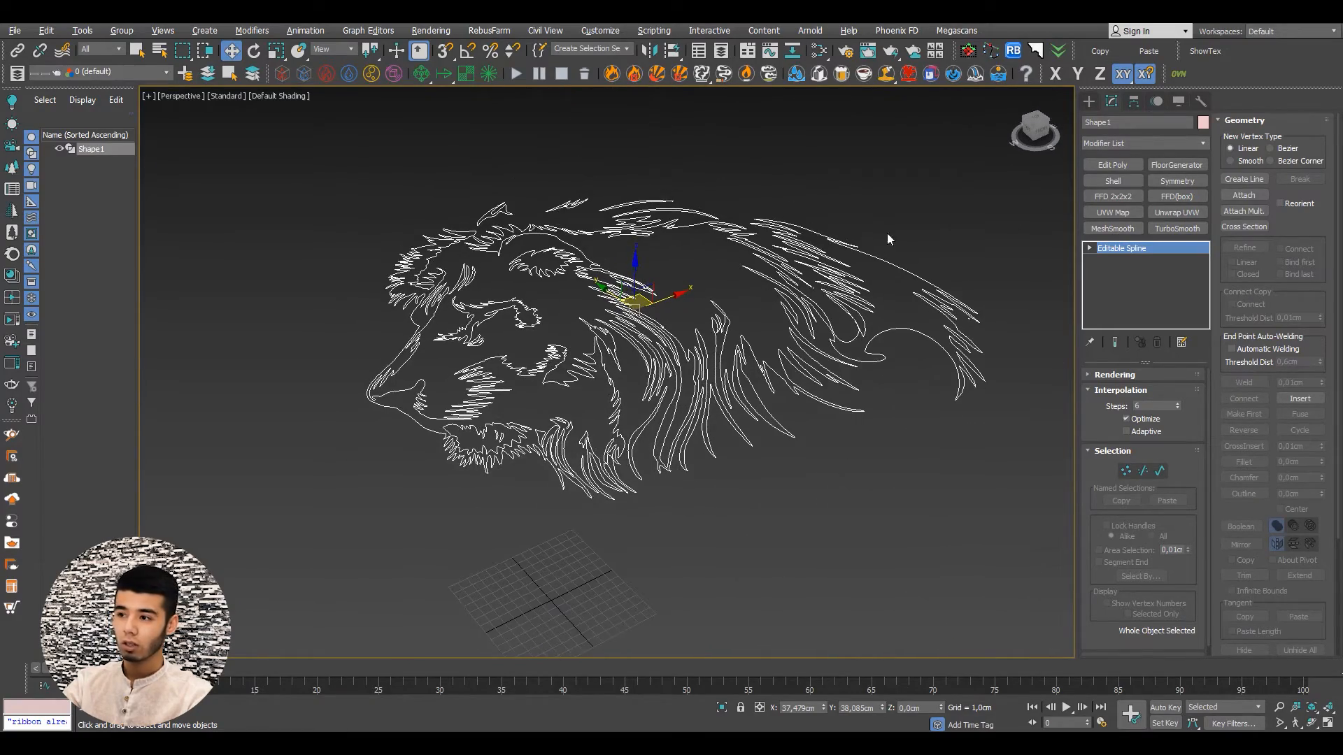
{"action": "left_click", "coordinate": [1122, 166]}
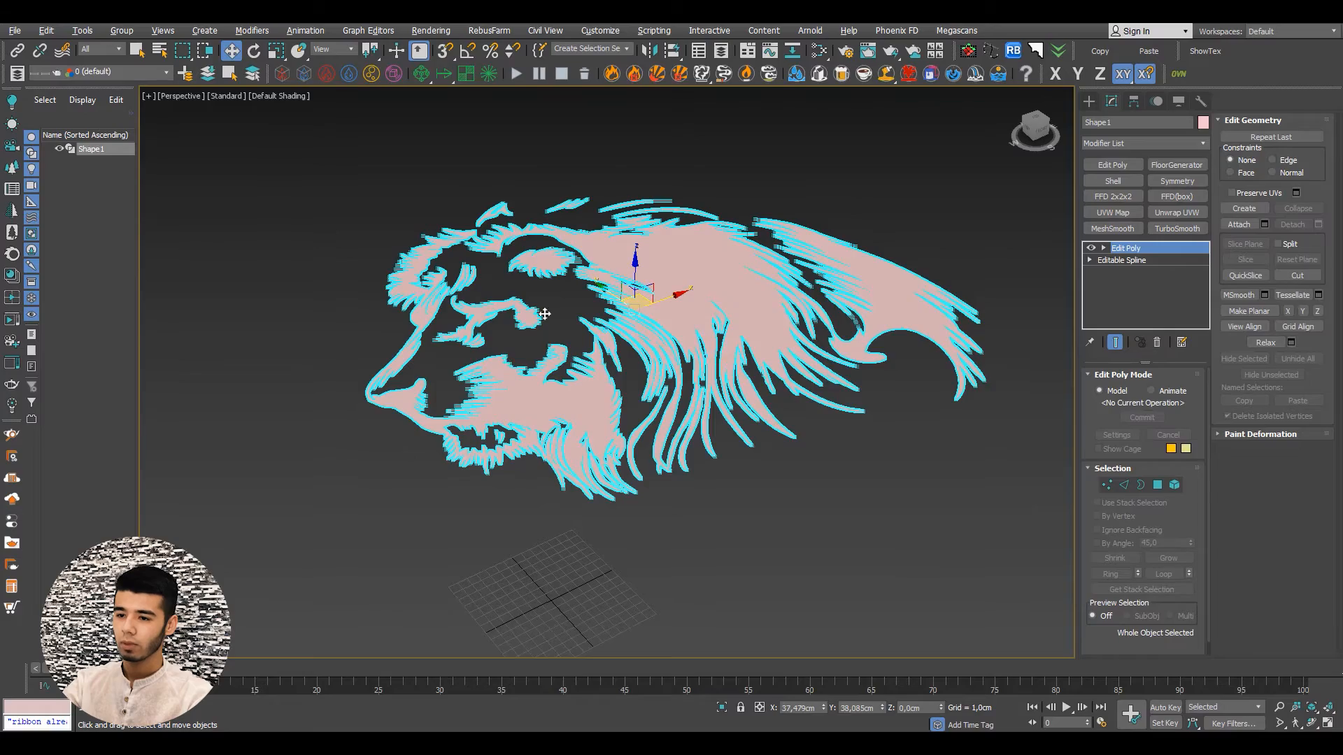
Give the lion shape thickness with a Shell modifier using an outer amount of 2,0 cm
{"action": "middle_click_drag", "start_coordinate": [544, 313], "coordinate": [643, 326], "text": "alt"}
{"action": "scroll", "coordinate": [650, 381], "scroll_direction": "up", "scroll_amount": 3}
{"action": "left_click", "coordinate": [1112, 180]}
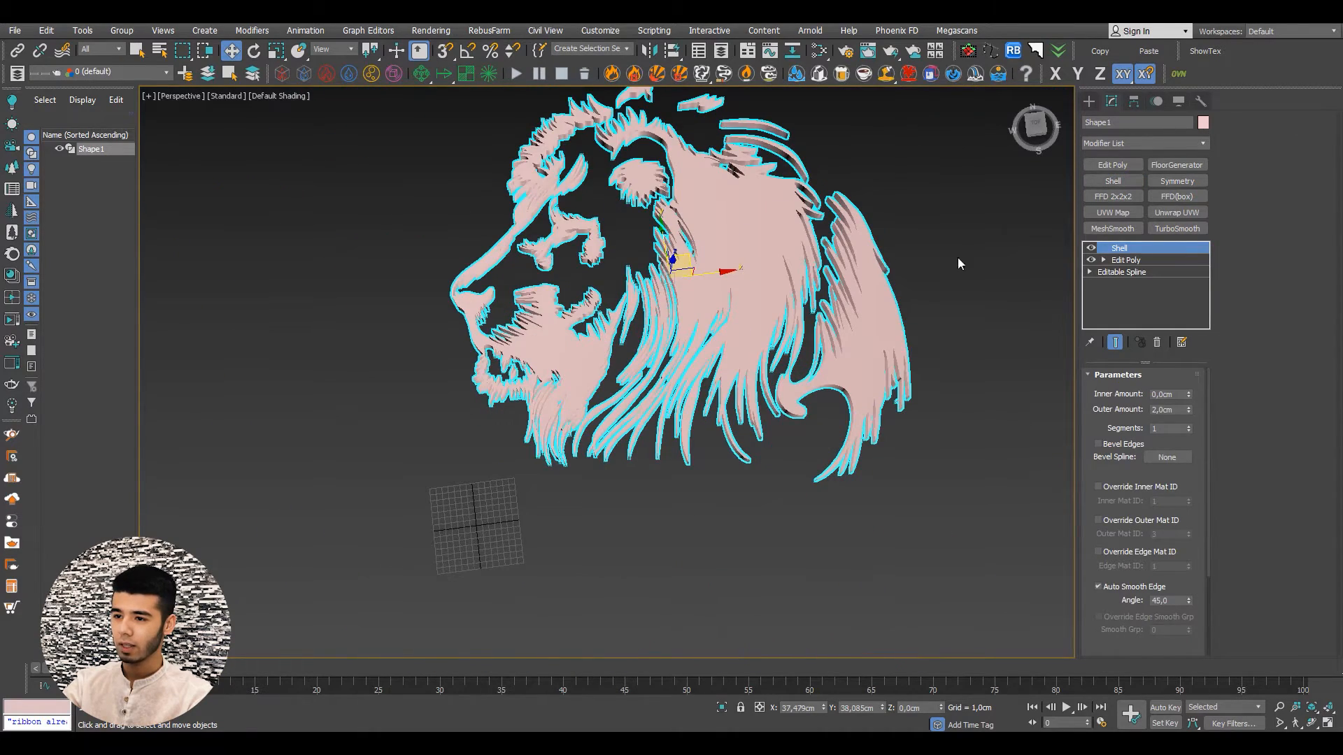
Change the lion model's object color to white and deselect it
{"action": "left_click", "coordinate": [1203, 122]}
{"action": "left_click", "coordinate": [796, 409]}
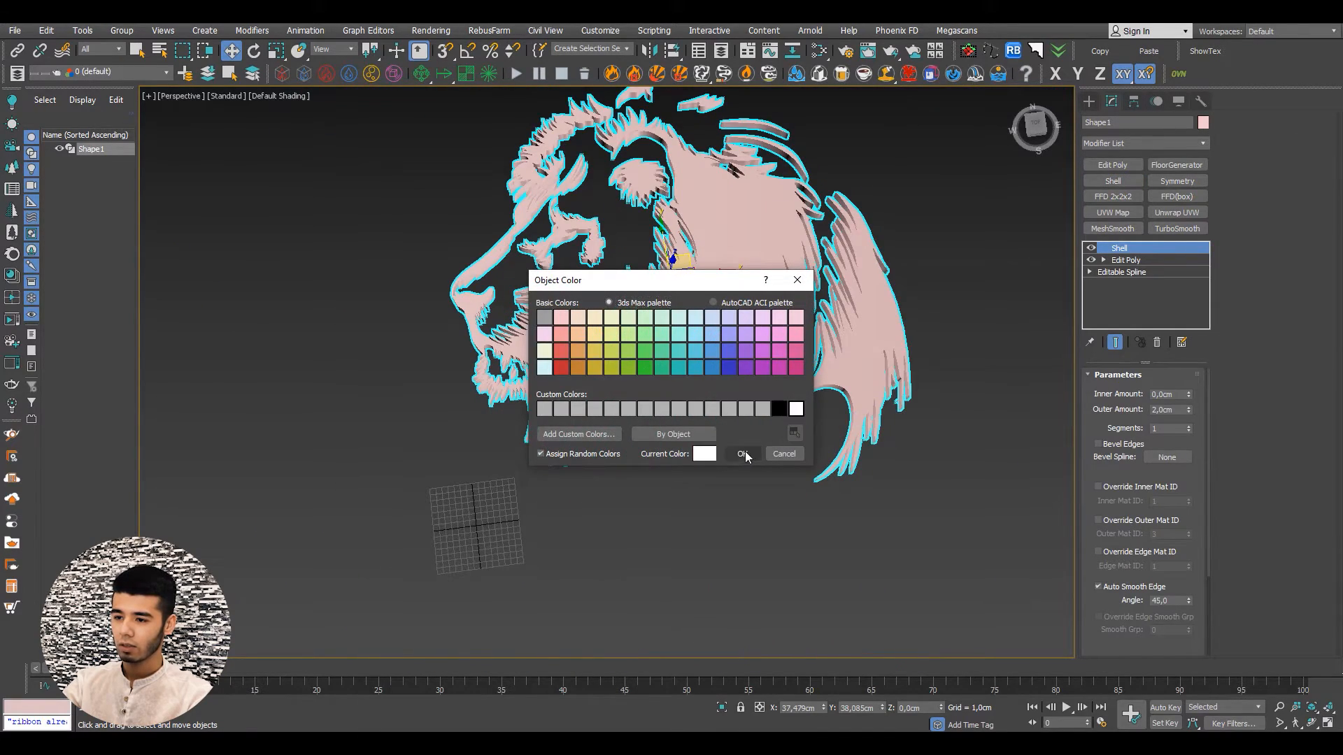
{"action": "left_click", "coordinate": [742, 454]}
{"action": "left_click", "coordinate": [919, 239]}
{"action": "middle_click_drag", "start_coordinate": [820, 240], "coordinate": [896, 230], "text": "alt"}
{"action": "scroll", "coordinate": [876, 228], "scroll_direction": "down", "scroll_amount": 1}
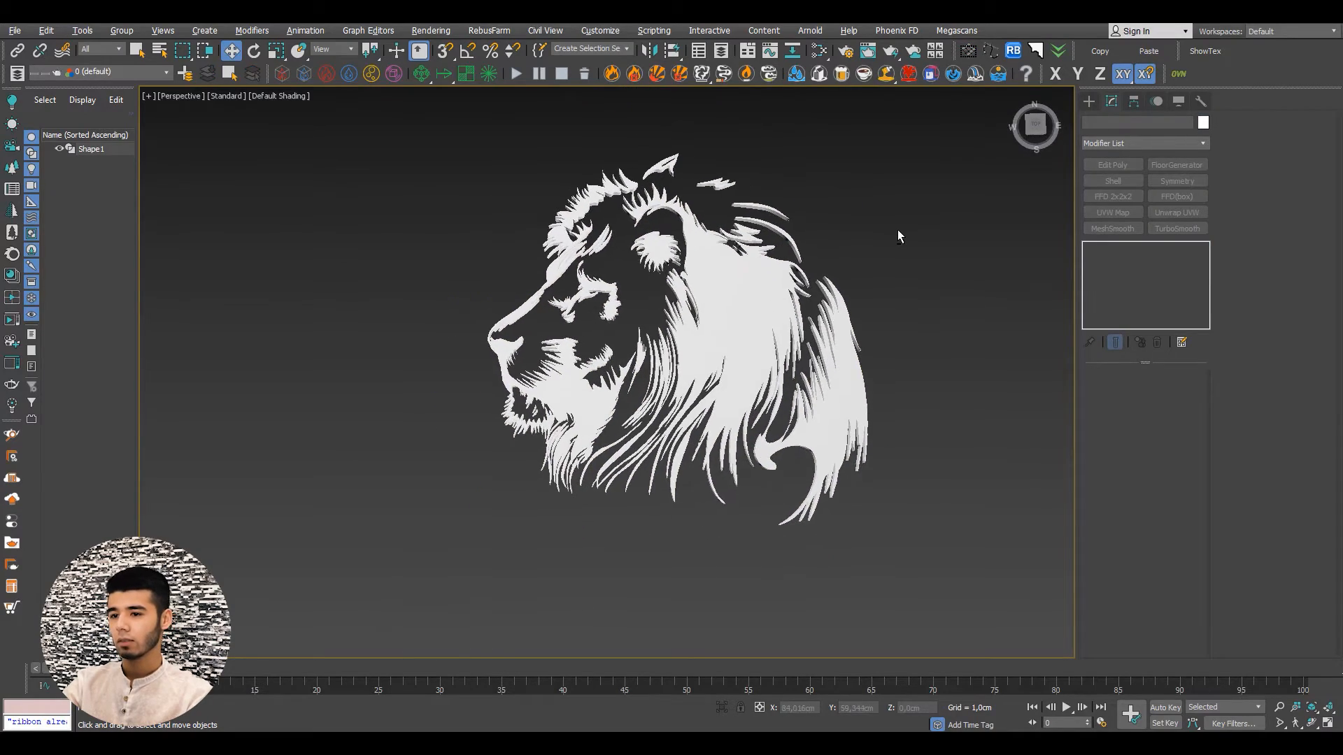
Examine the thickened lion model from several angles and compare it with the original lion logo image
{"action": "scroll", "coordinate": [726, 290], "scroll_direction": "up", "scroll_amount": 3}
{"action": "middle_click_drag", "start_coordinate": [725, 290], "coordinate": [727, 260], "text": "alt"}
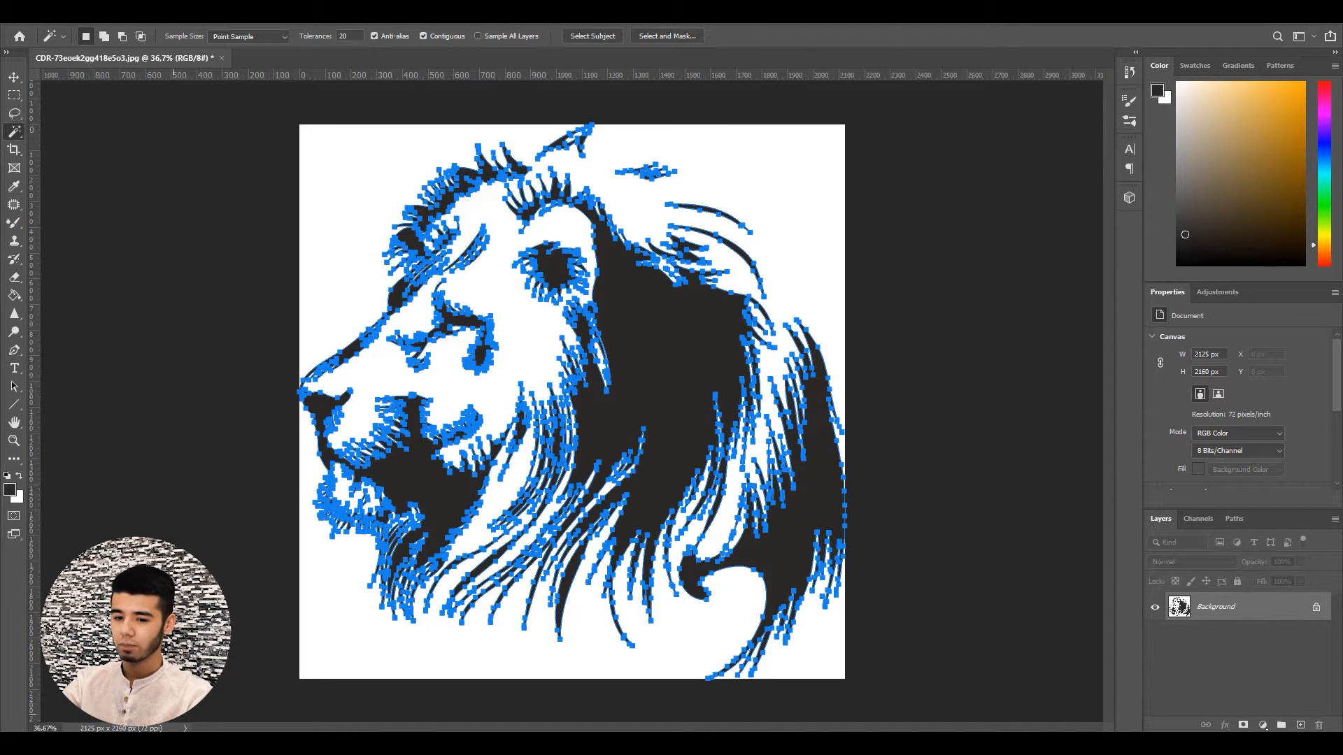
{"action": "left_click", "coordinate": [314, 743]}
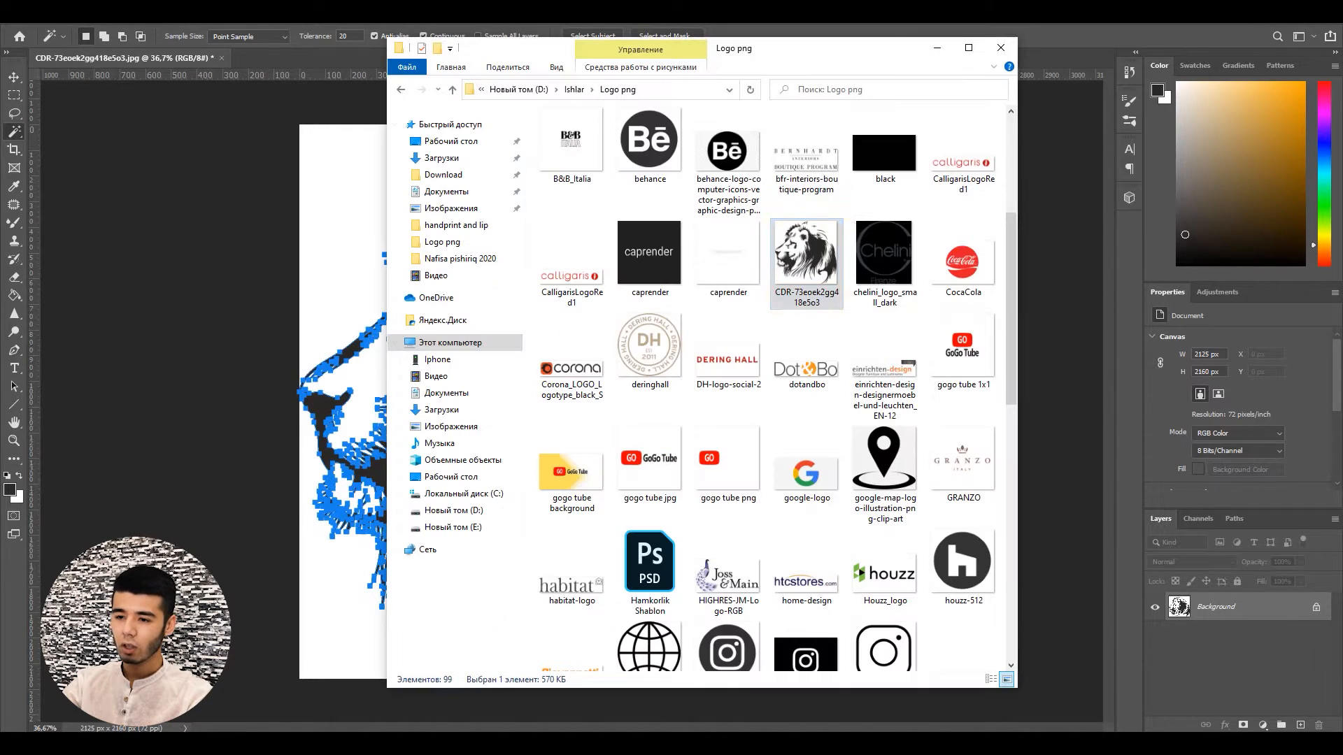
{"action": "double_click", "coordinate": [822, 247]}
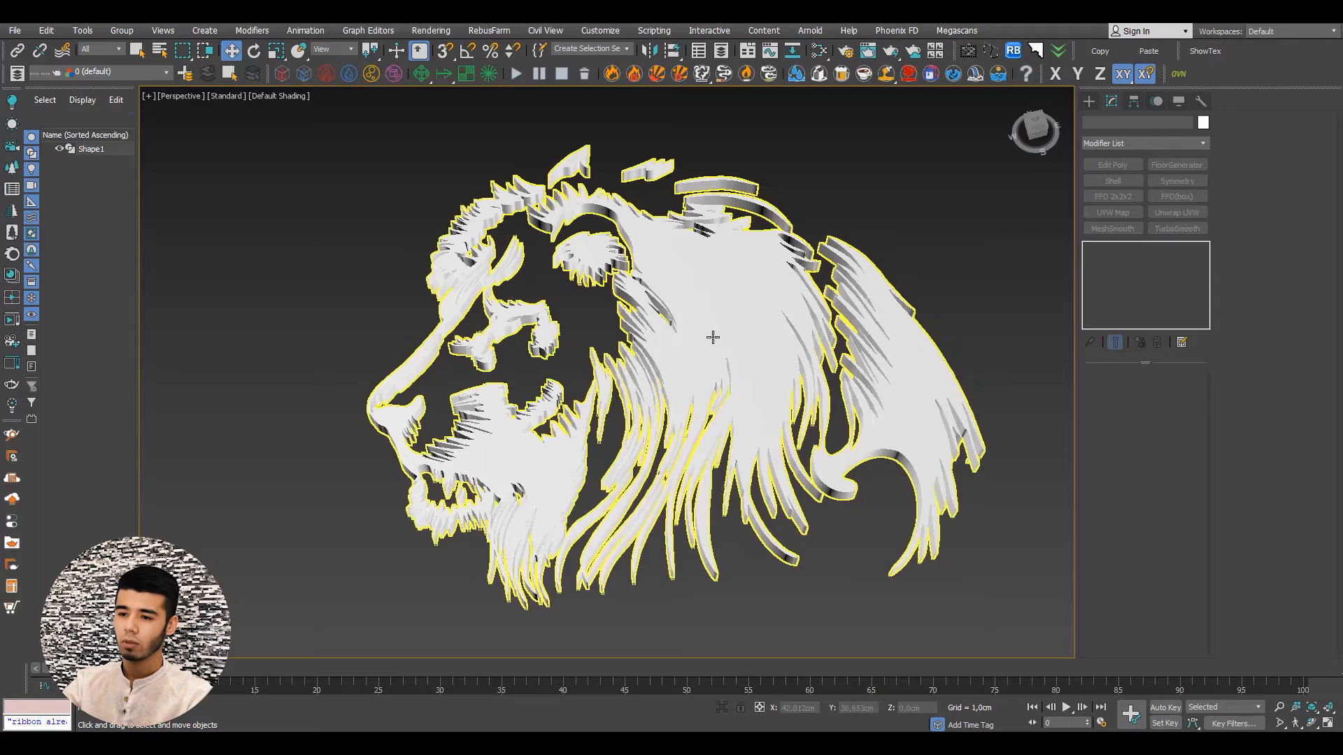
{"action": "middle_click_drag", "start_coordinate": [713, 338], "coordinate": [669, 299], "text": "alt"}
{"action": "scroll", "coordinate": [631, 360], "scroll_direction": "up", "scroll_amount": 3}
{"action": "scroll", "coordinate": [631, 361], "scroll_direction": "down", "scroll_amount": 5}
{"action": "scroll", "coordinate": [669, 299], "scroll_direction": "down", "scroll_amount": 1}
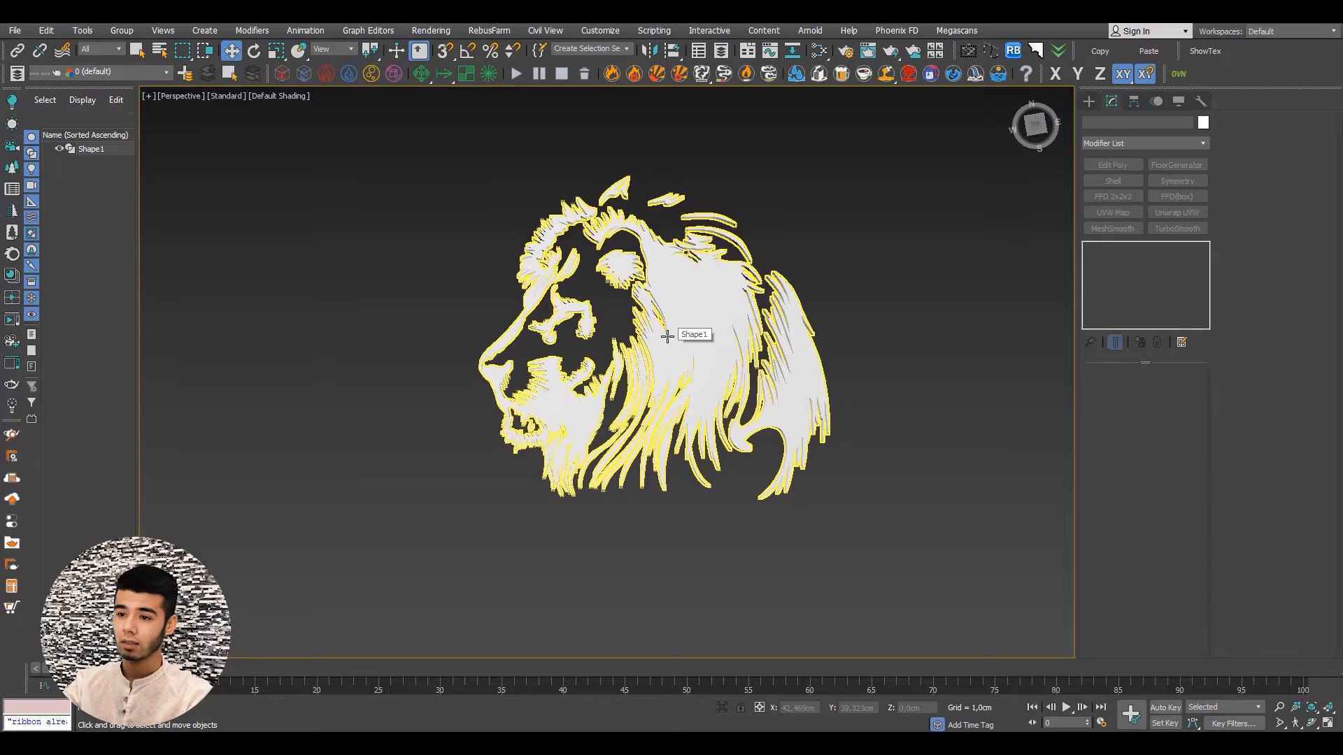
{"action": "scroll", "coordinate": [667, 336], "scroll_direction": "up", "scroll_amount": 3}
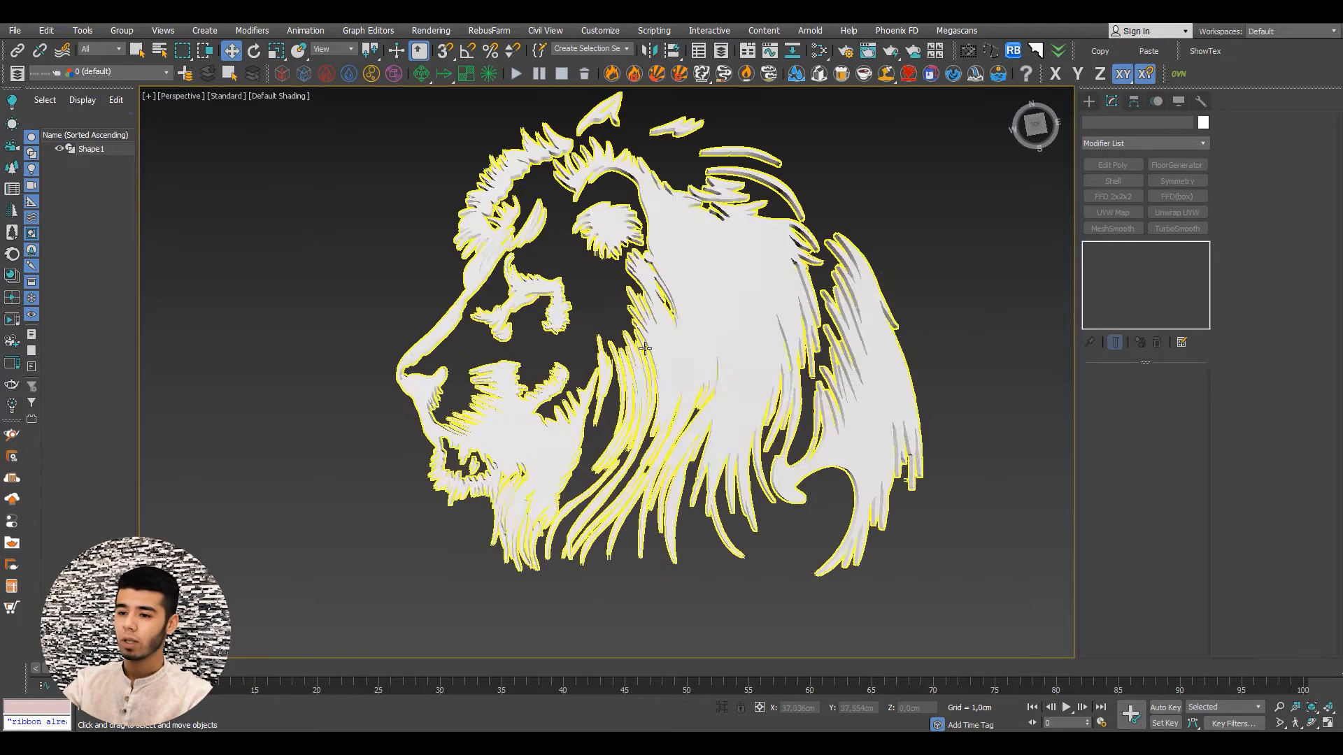
{"action": "mouse_move", "coordinate": [759, 375]}
{"action": "middle_mouse_down", "text": "alt"}
{"action": "mouse_move", "coordinate": [830, 251]}
{"action": "mouse_move", "coordinate": [854, 264]}
{"action": "mouse_move", "coordinate": [764, 336]}
{"action": "mouse_move", "coordinate": [759, 388]}
{"action": "mouse_move", "coordinate": [769, 377]}
{"action": "middle_mouse_up", "text": "alt"}
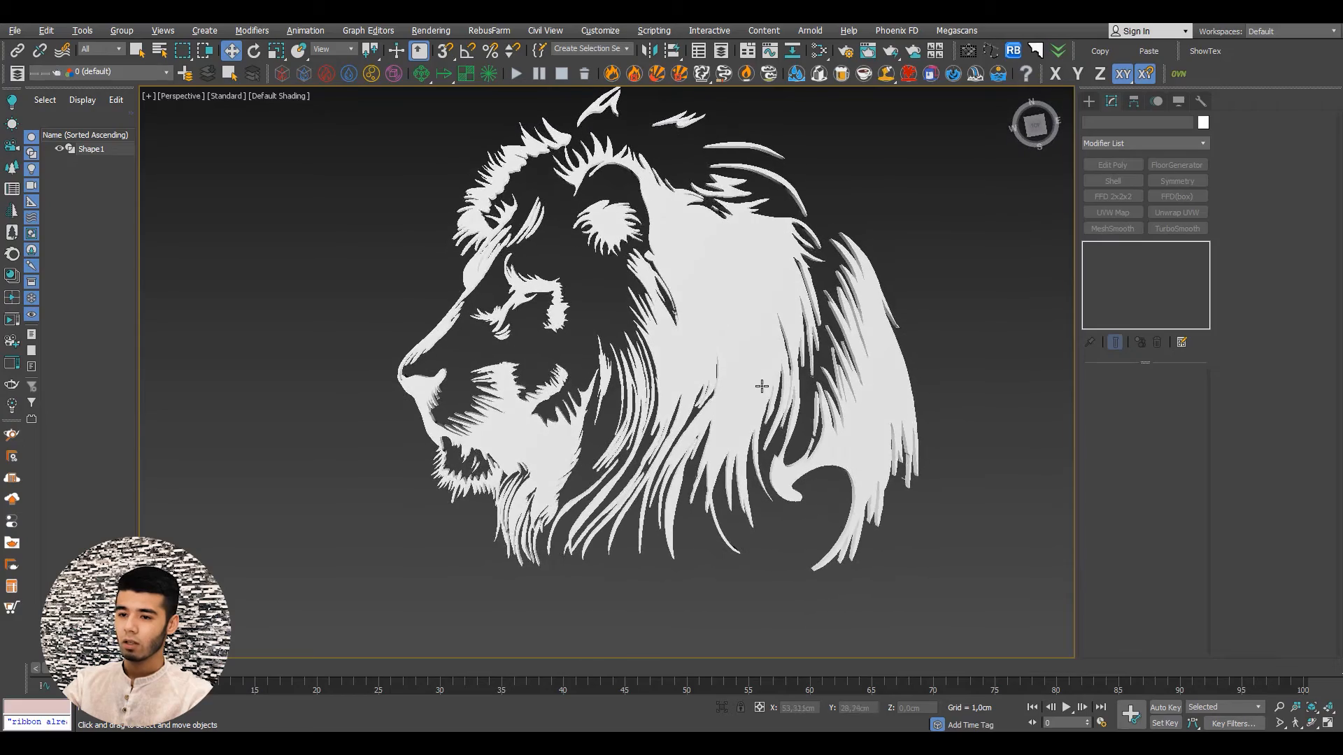
{"action": "middle_click_drag", "start_coordinate": [697, 284], "coordinate": [835, 280]}
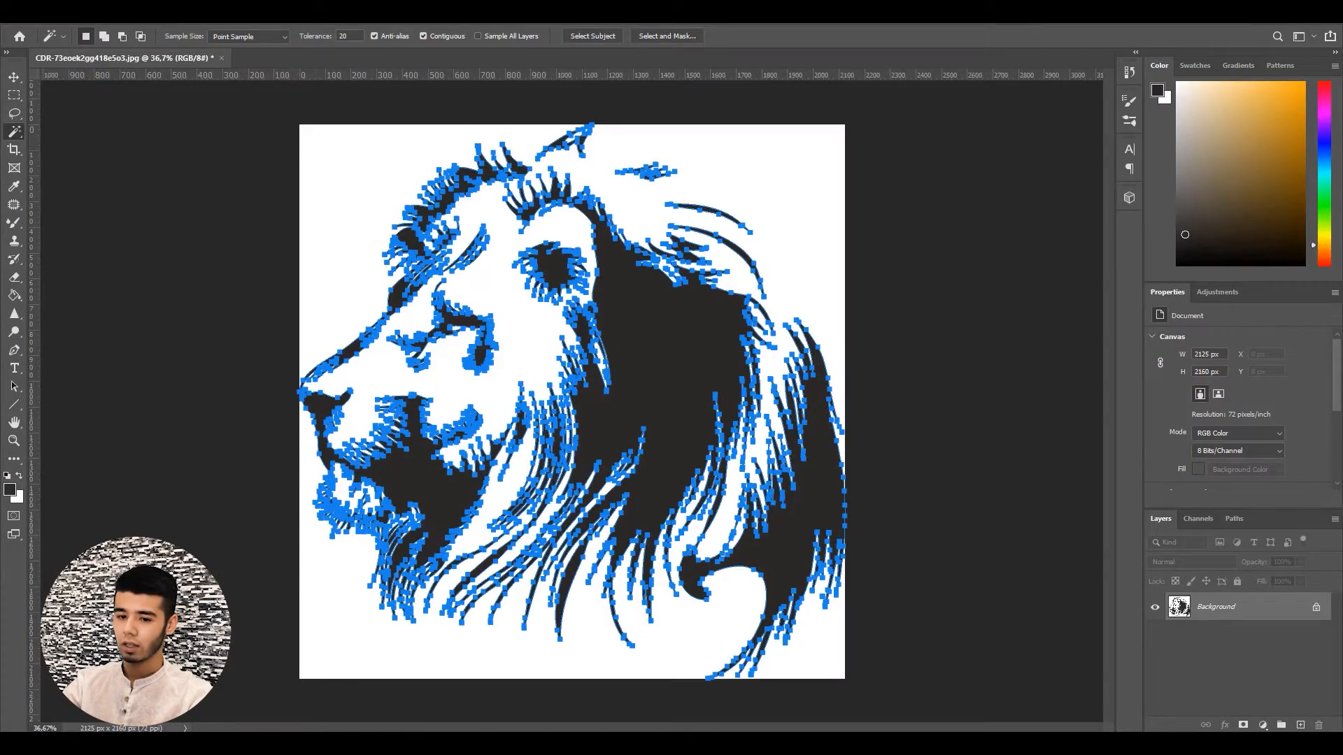
Switch to the Logo png folder and open the apple-logo-png-wallpaper-4 image as a separate Photoshop document
{"action": "key", "text": "alt+Tab"}
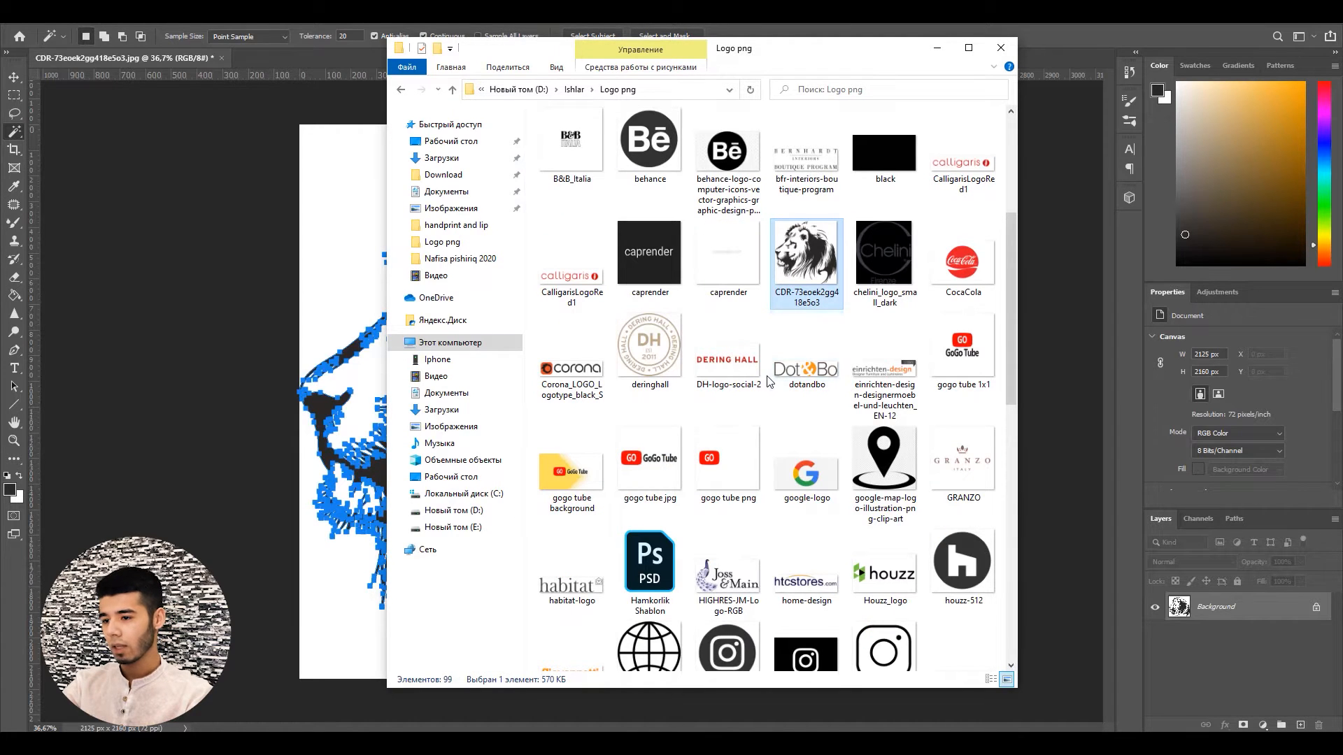
{"action": "scroll", "coordinate": [785, 402], "scroll_direction": "down", "scroll_amount": 3}
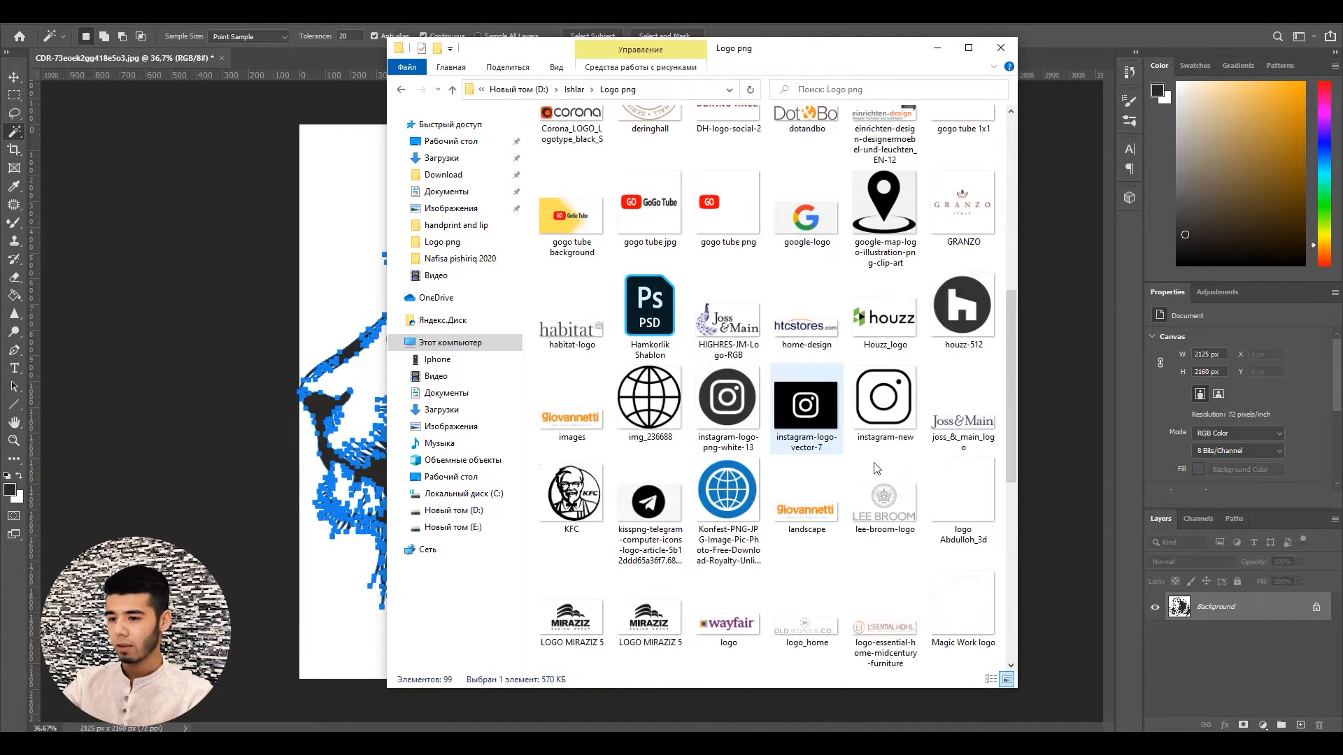
{"action": "scroll", "coordinate": [793, 488], "scroll_direction": "up", "scroll_amount": 3}
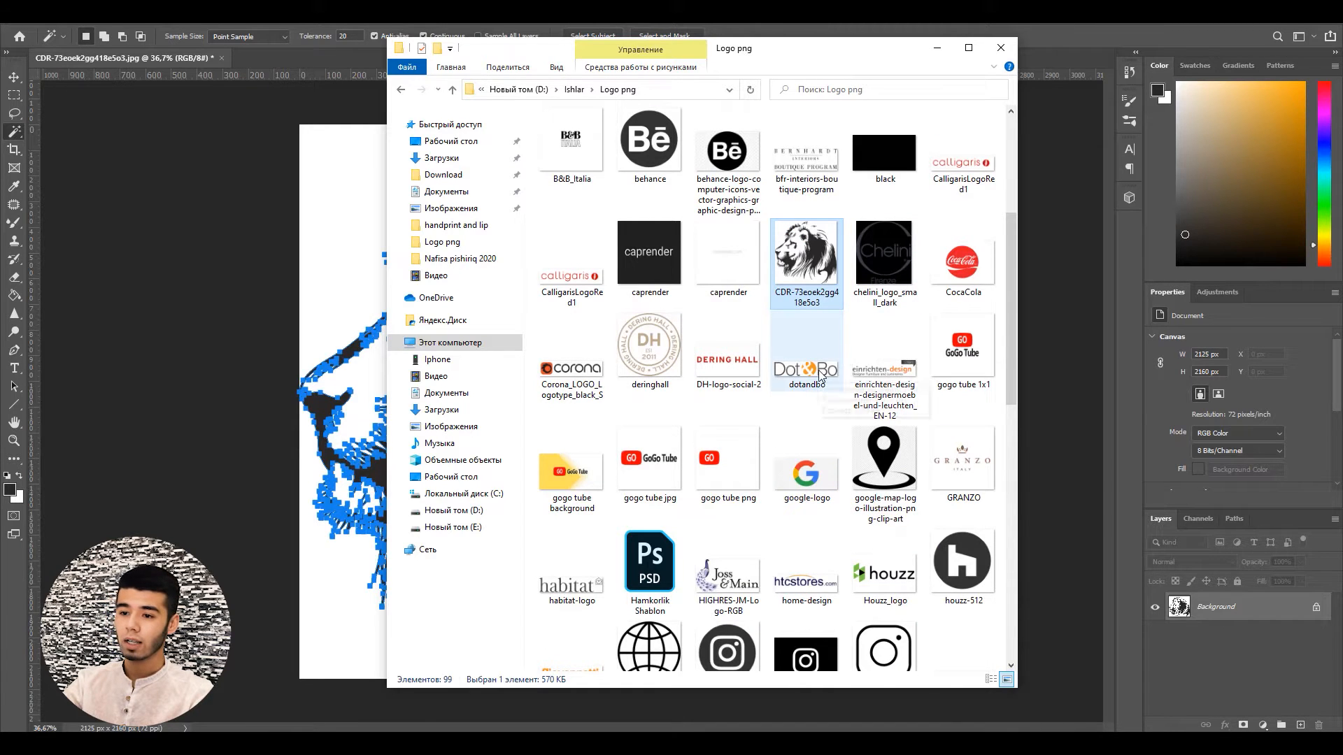
{"action": "mouse_move", "coordinate": [804, 376]}
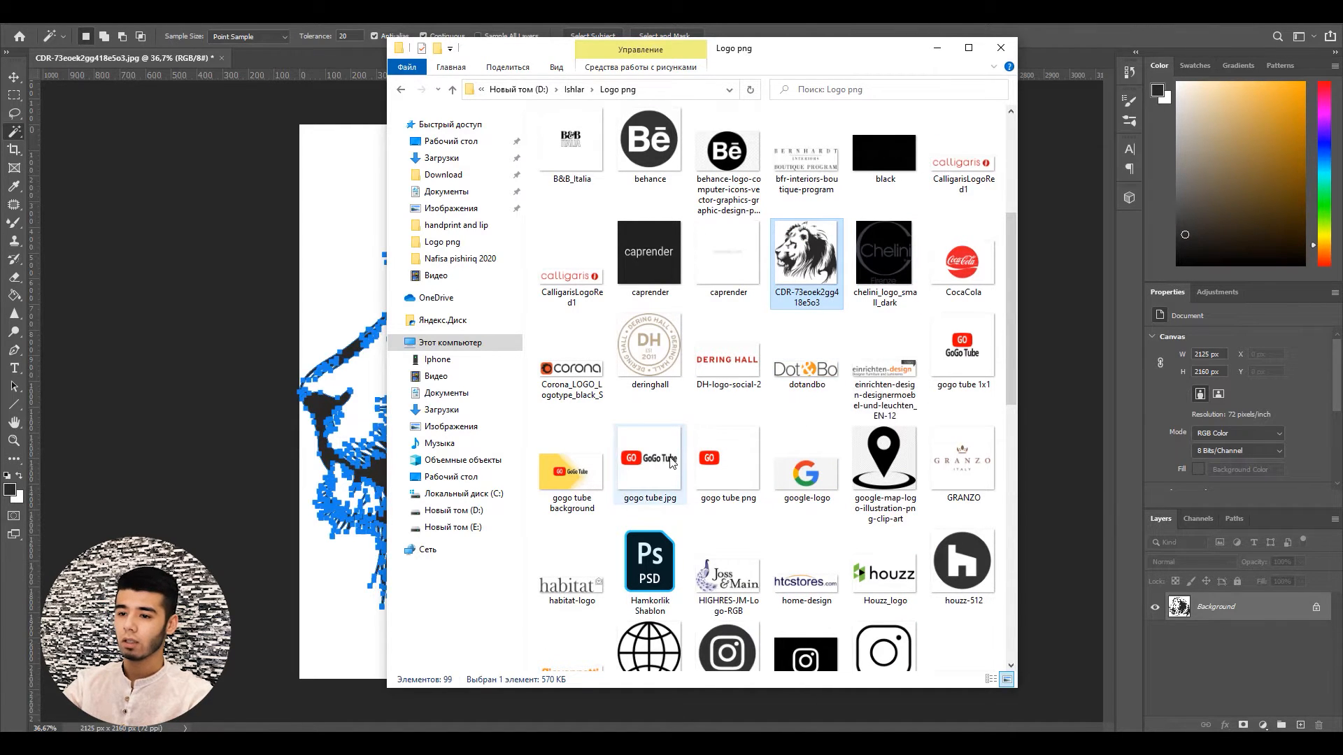
{"action": "scroll", "coordinate": [731, 371], "scroll_direction": "up", "scroll_amount": 3}
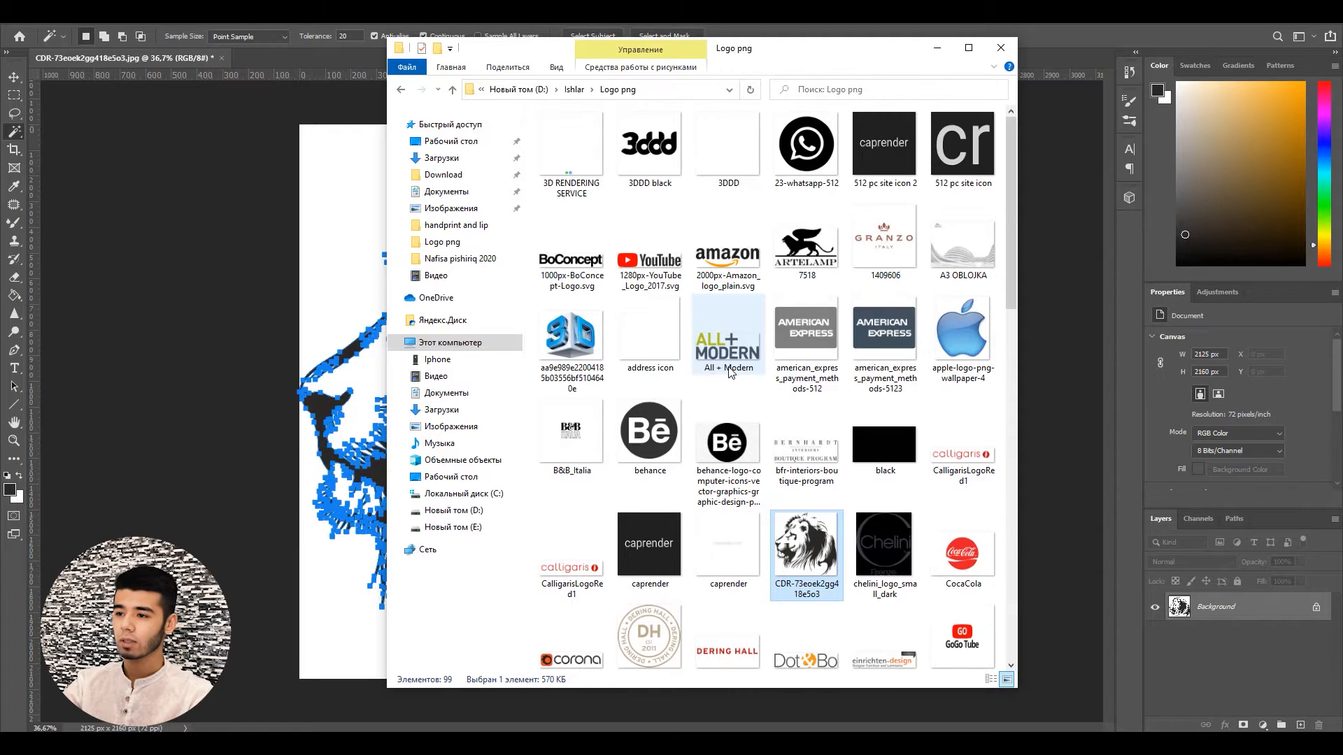
{"action": "mouse_move", "coordinate": [731, 371]}
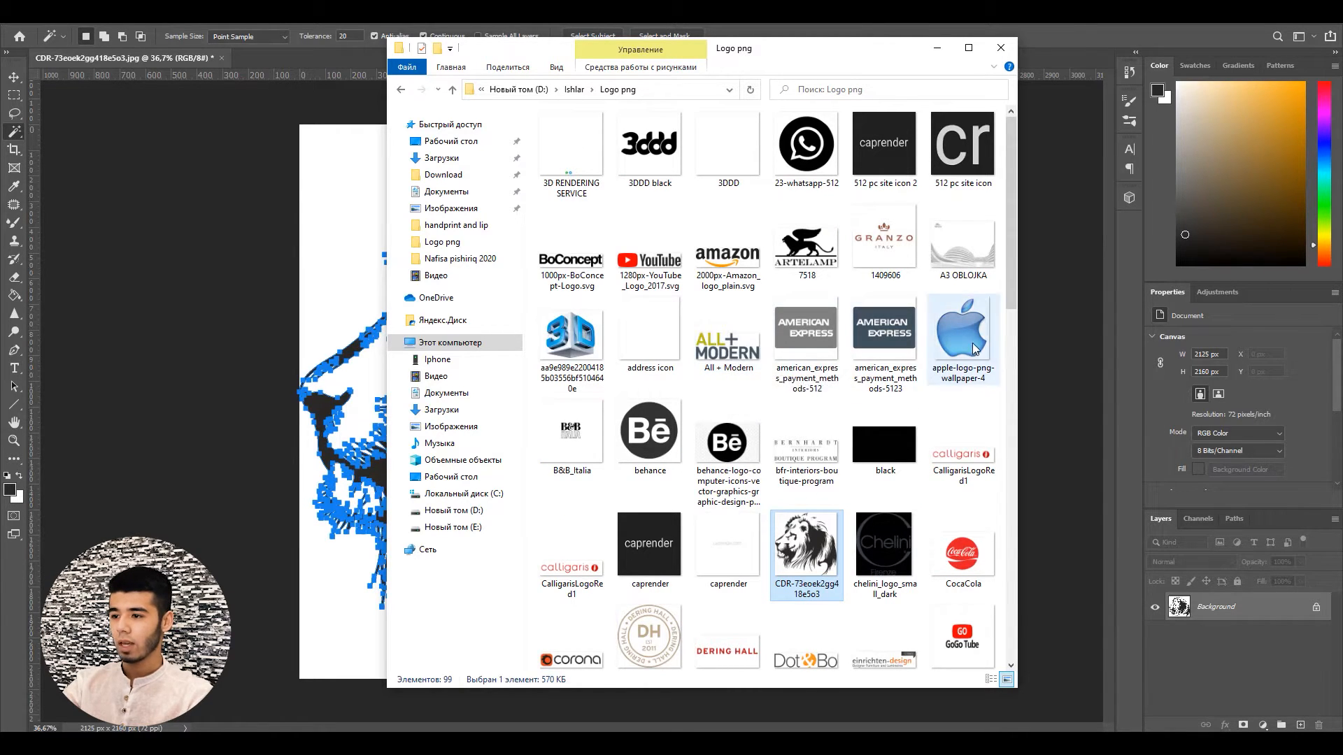
{"action": "left_click_drag", "start_coordinate": [977, 333], "coordinate": [318, 58]}
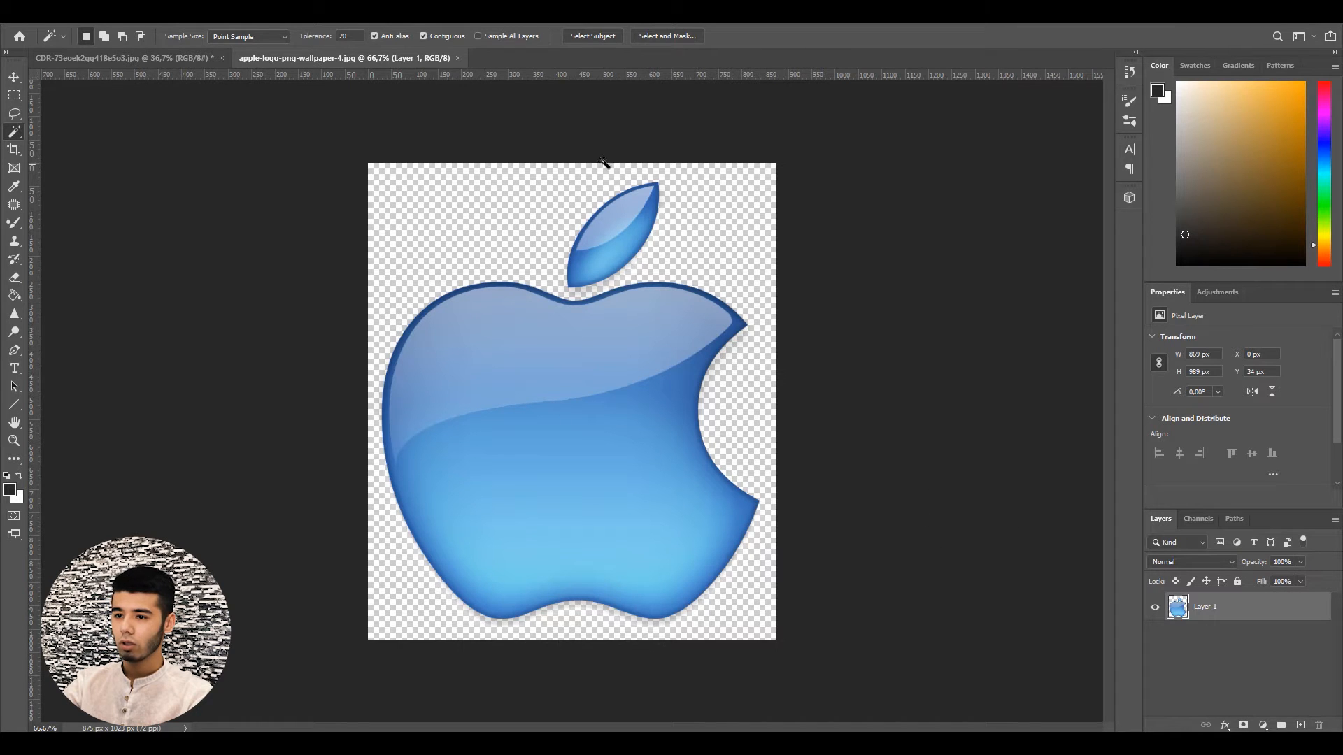
Check the apple logo's transparent background and load the opaque pixels of Layer 1 as a selection
{"action": "scroll", "coordinate": [500, 230], "scroll_direction": "up", "scroll_amount": 6, "text": "alt"}
{"action": "scroll", "coordinate": [461, 323], "scroll_direction": "down", "scroll_amount": 5, "text": "alt"}
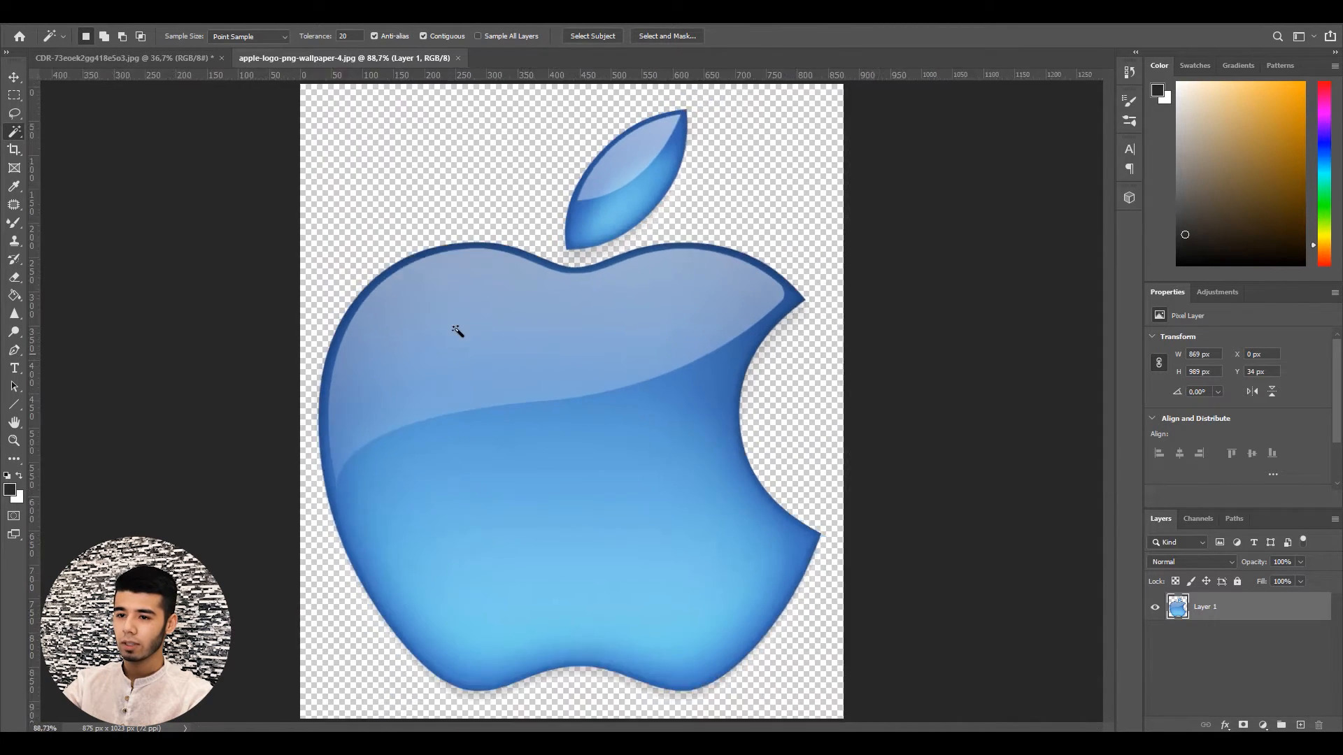
{"action": "left_click", "coordinate": [1153, 608]}
{"action": "left_click", "coordinate": [1154, 609]}
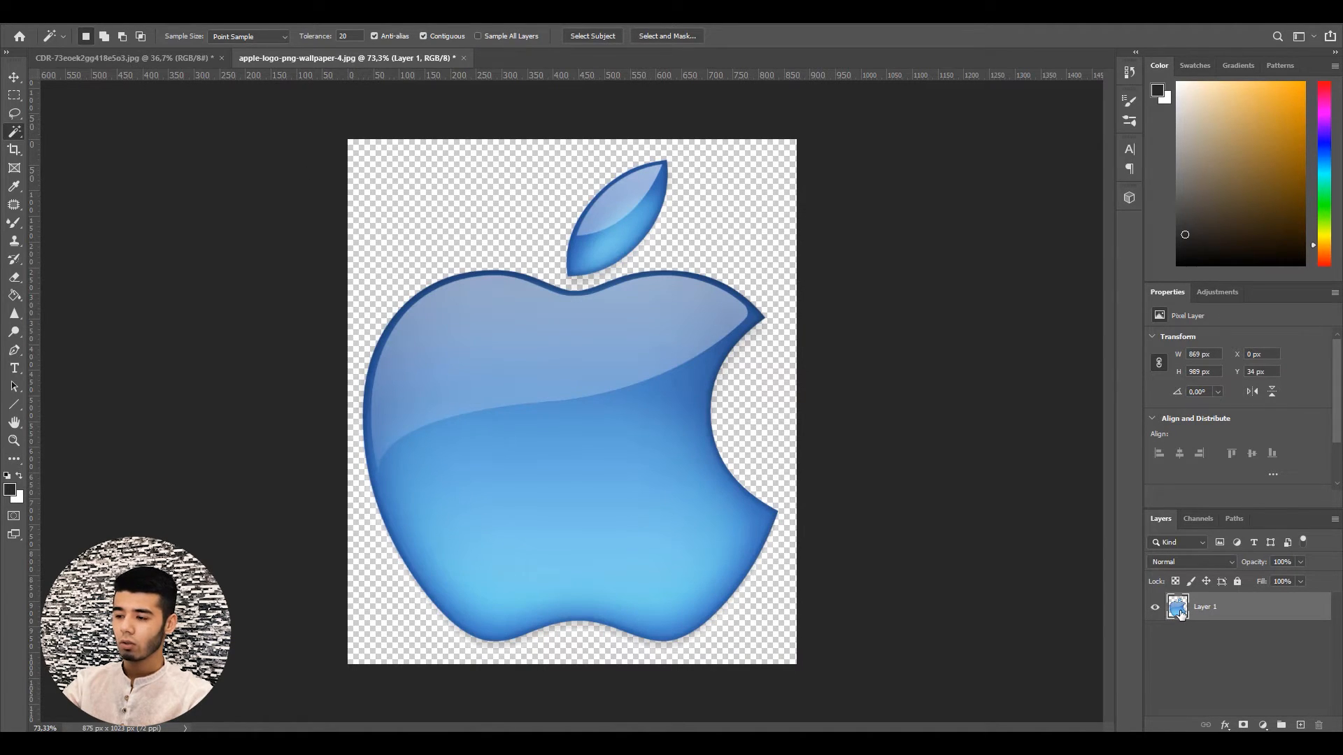
{"action": "left_click", "coordinate": [1179, 610], "text": "ctrl"}
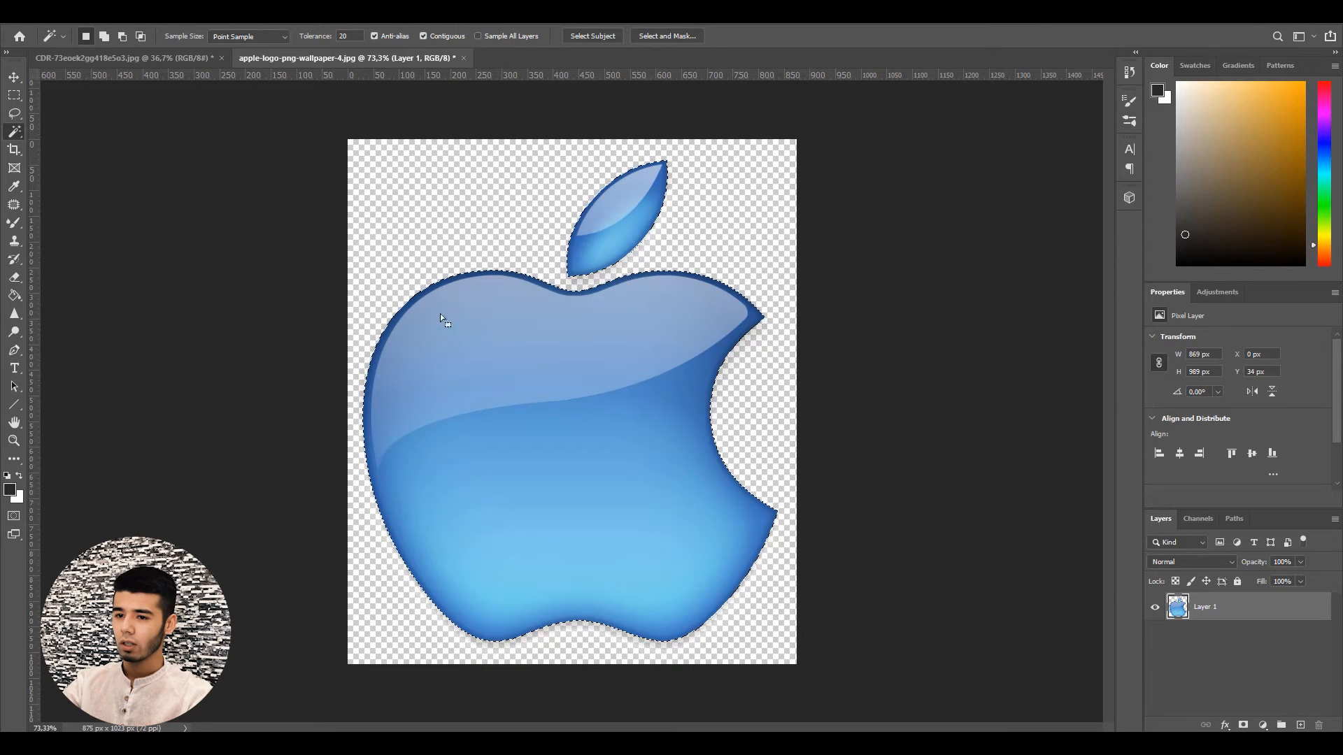
{"action": "scroll", "coordinate": [511, 267], "scroll_direction": "up", "scroll_amount": 4, "text": "alt"}
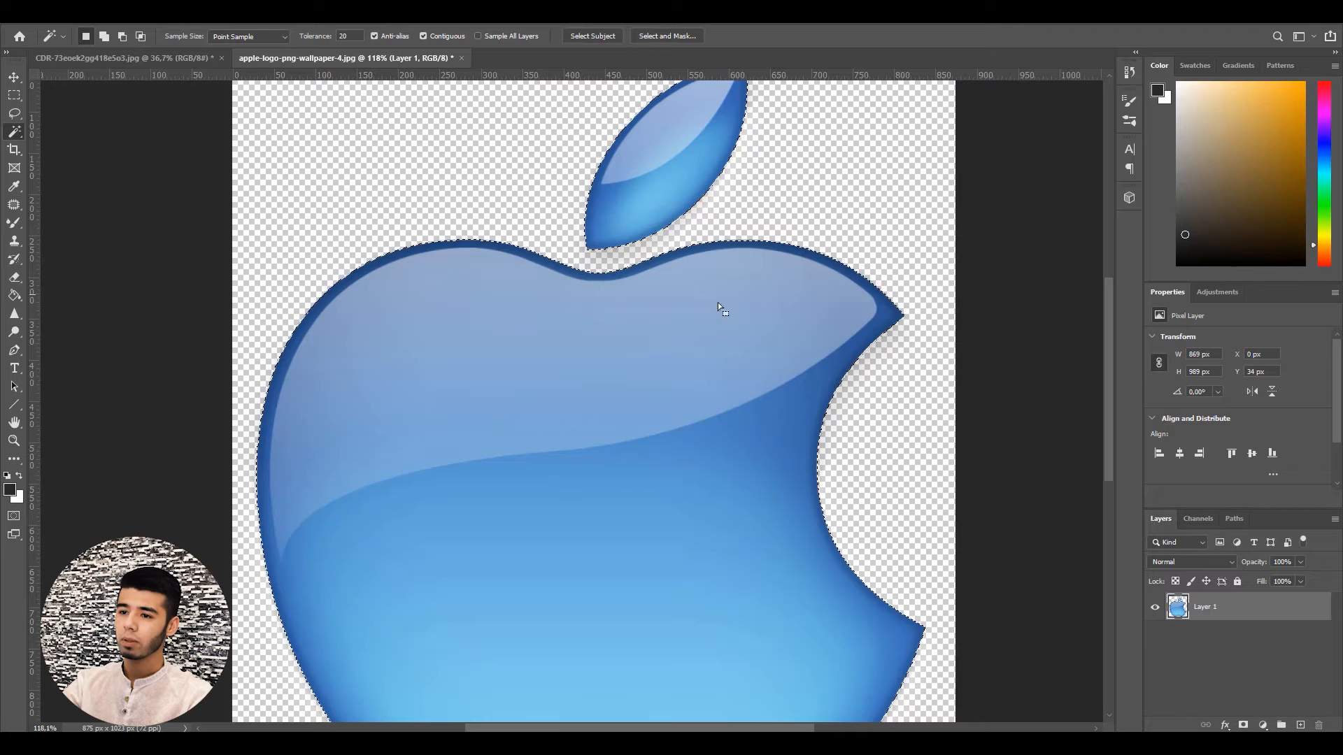
{"action": "scroll", "coordinate": [666, 346], "scroll_direction": "down", "scroll_amount": 3, "text": "alt"}
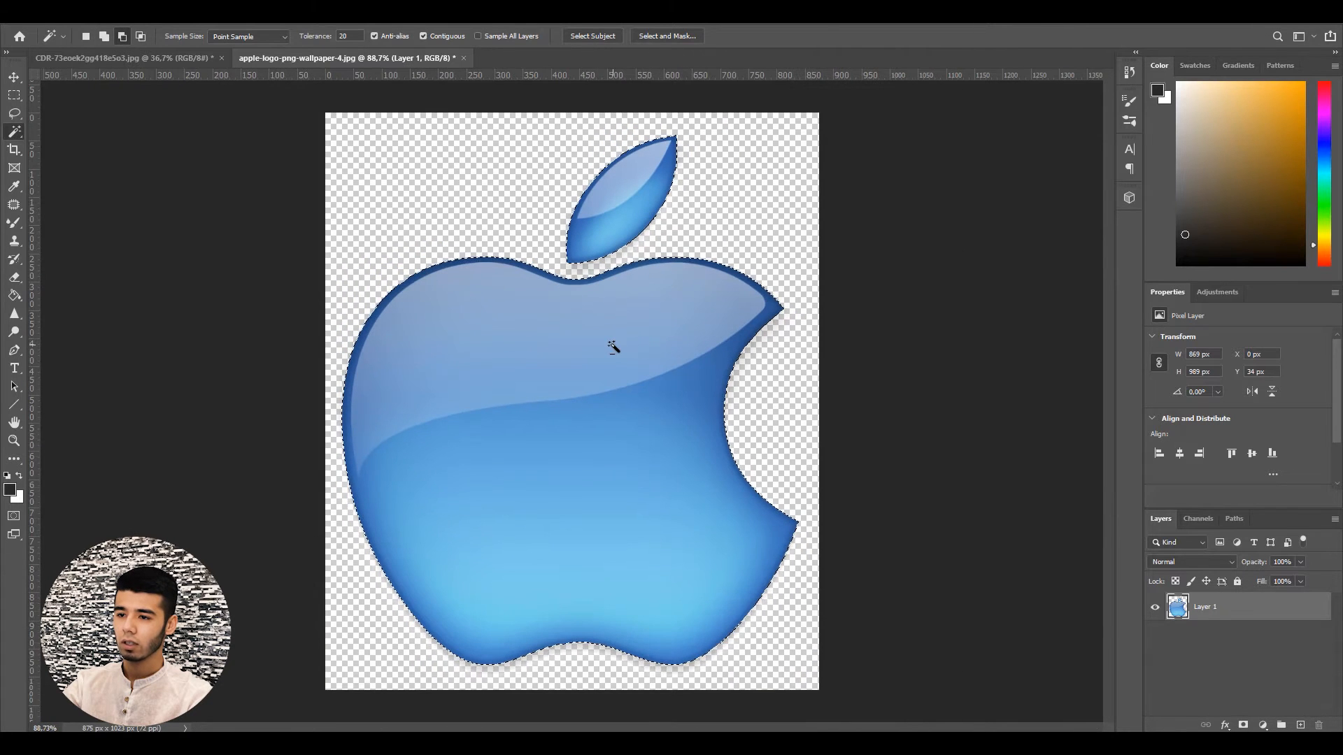
{"action": "scroll", "coordinate": [666, 372], "scroll_direction": "down", "scroll_amount": 1, "text": "alt"}
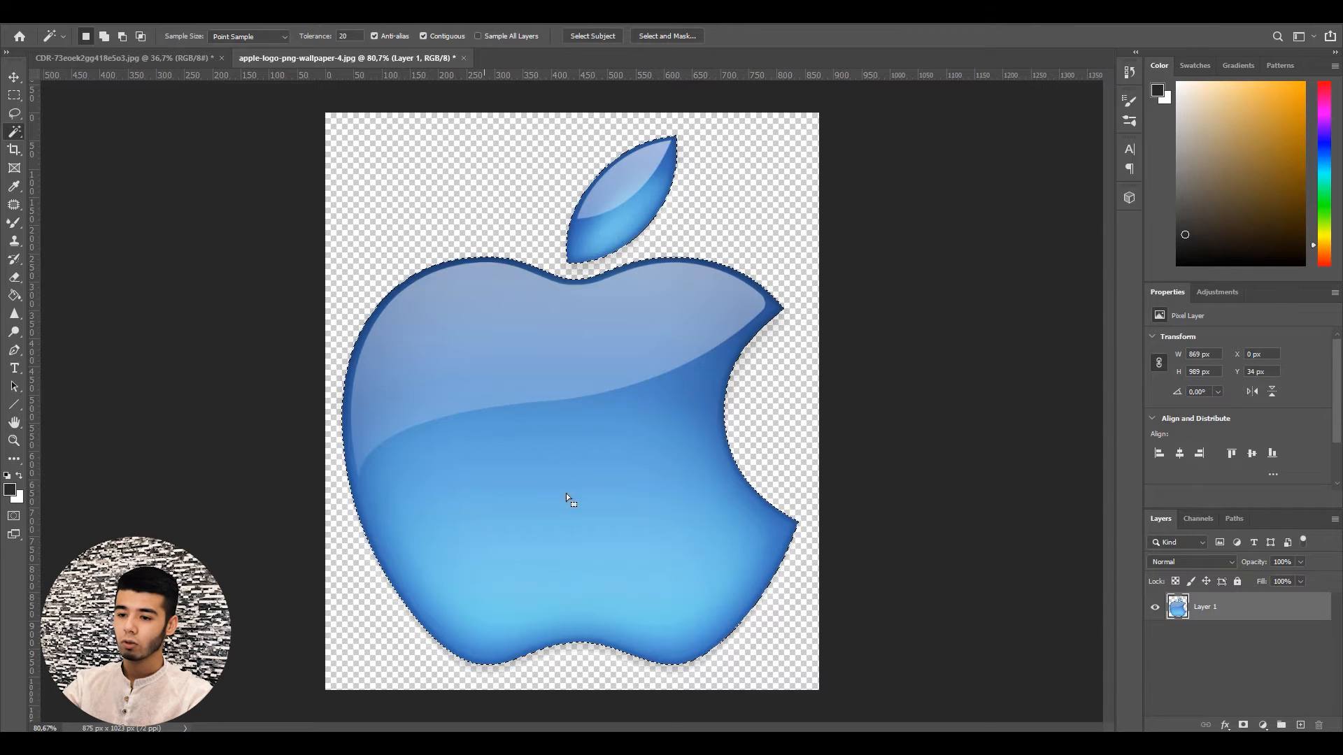
Convert the apple selection into a work path with a tolerance of 1,0 pixels
{"action": "right_click", "coordinate": [566, 430]}
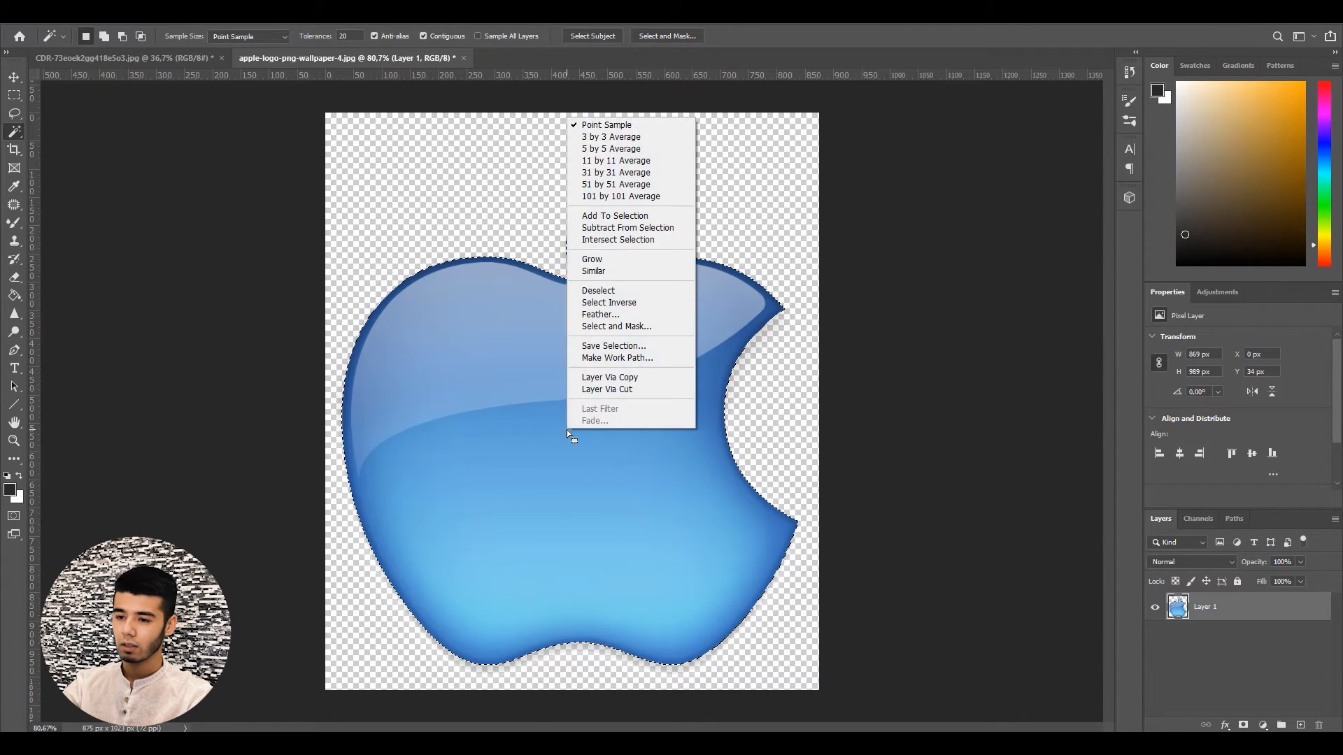
{"action": "left_click", "coordinate": [618, 358]}
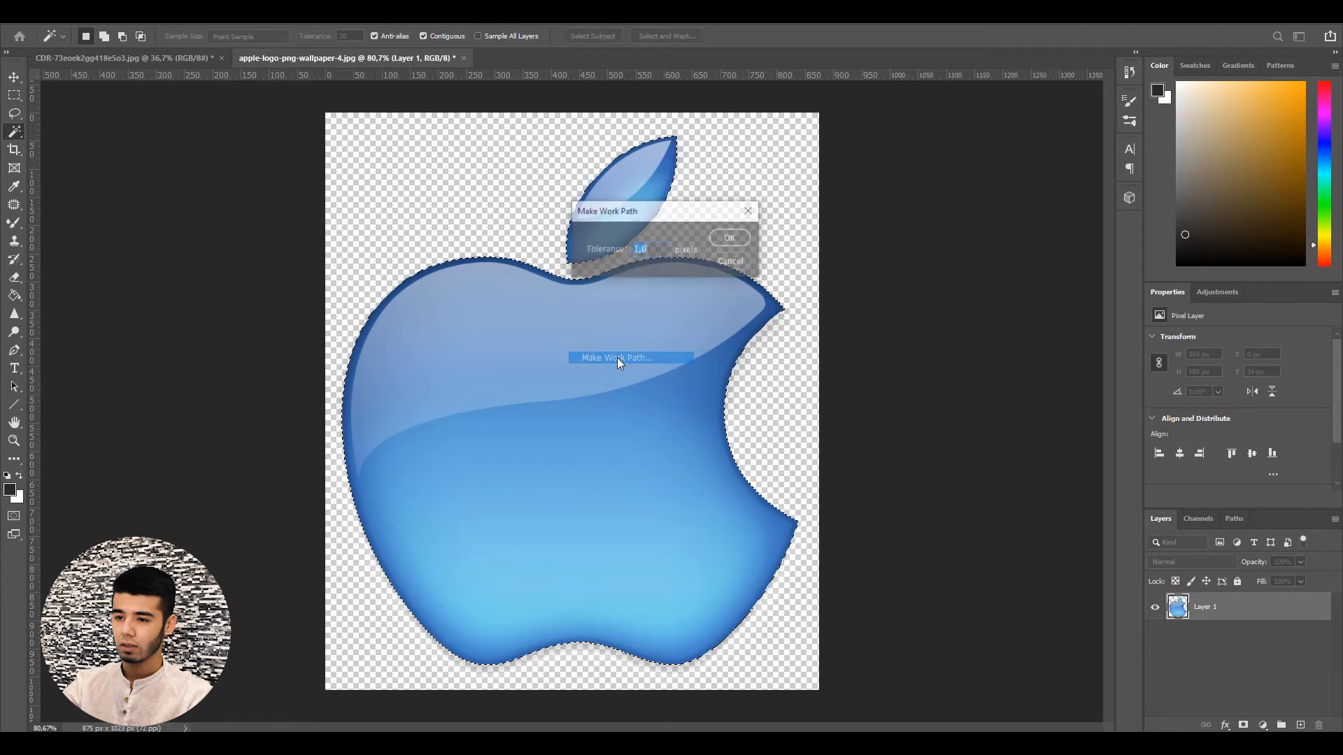
{"action": "left_click", "coordinate": [732, 239]}
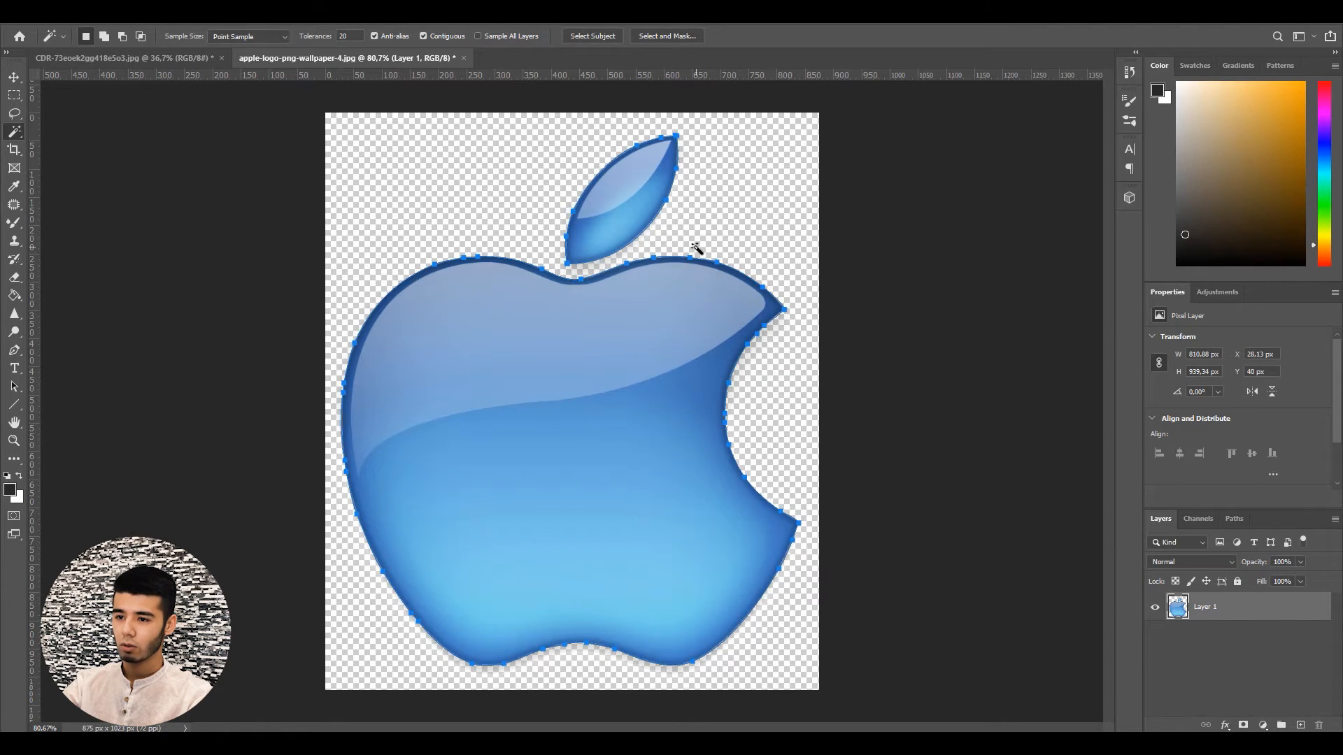
Export the apple's Work Path to an Illustrator file named Apple on the desktop
{"action": "left_click", "coordinate": [32, 20]}
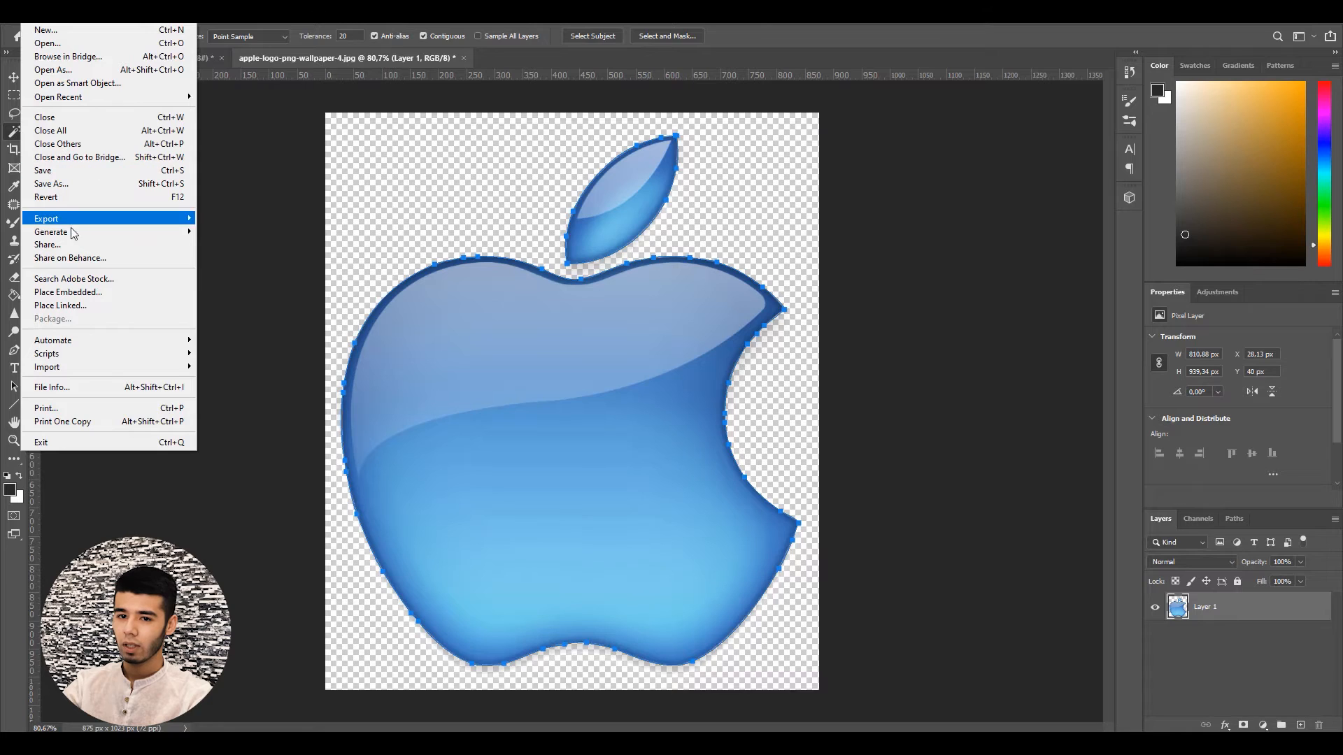
{"action": "mouse_move", "coordinate": [116, 221]}
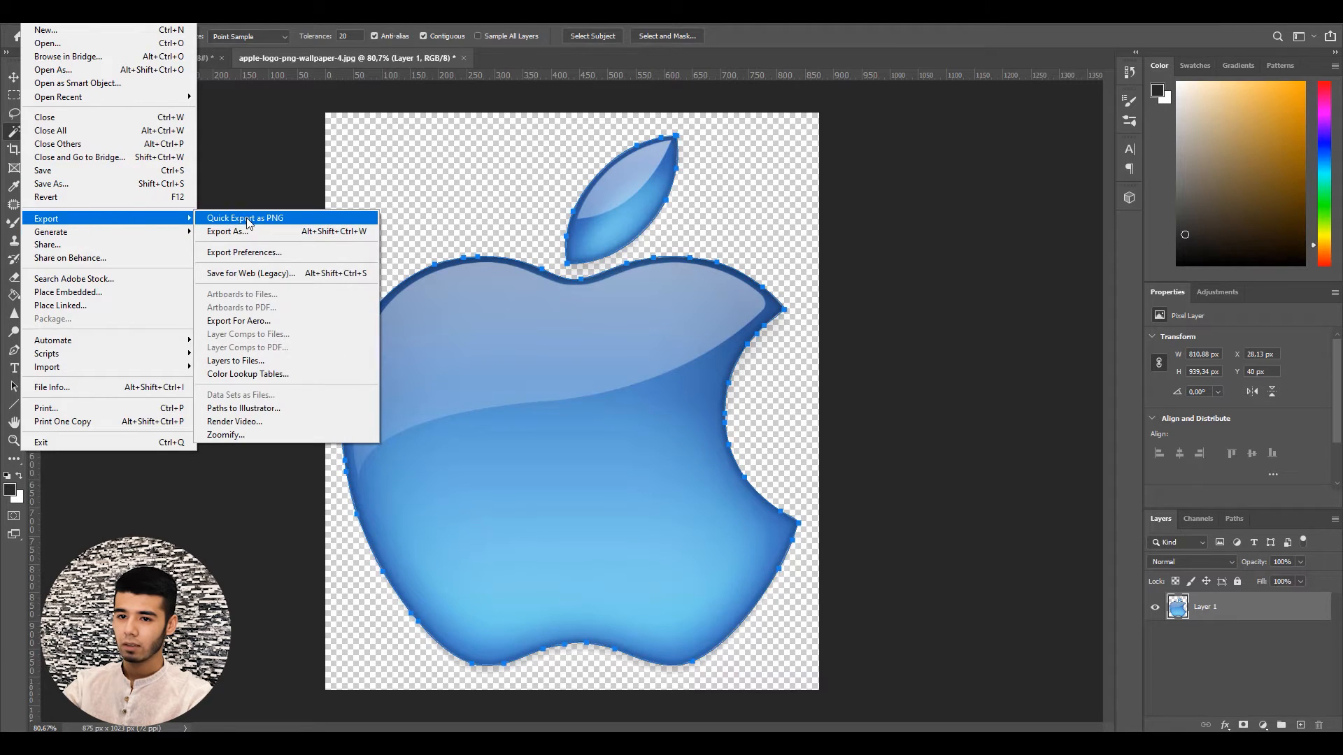
{"action": "left_click", "coordinate": [263, 410]}
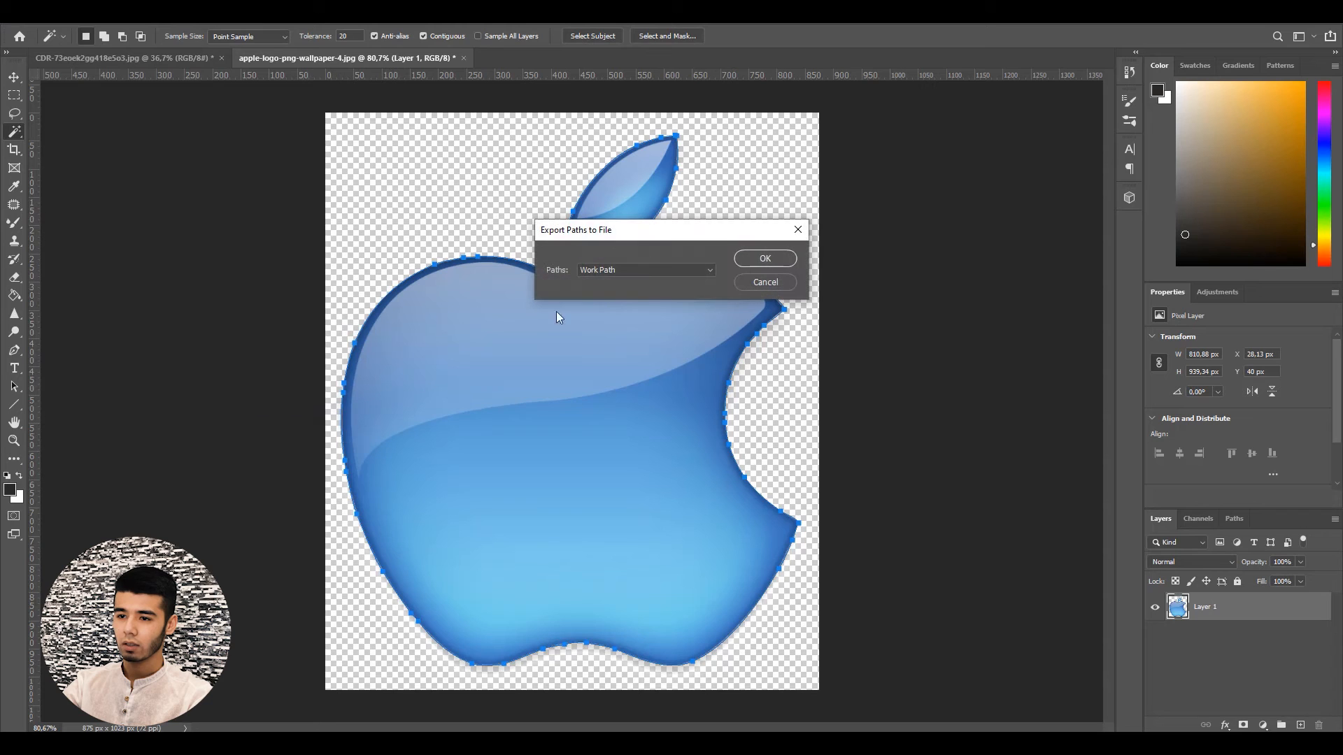
{"action": "left_click", "coordinate": [765, 258]}
{"action": "type", "text": "A"}
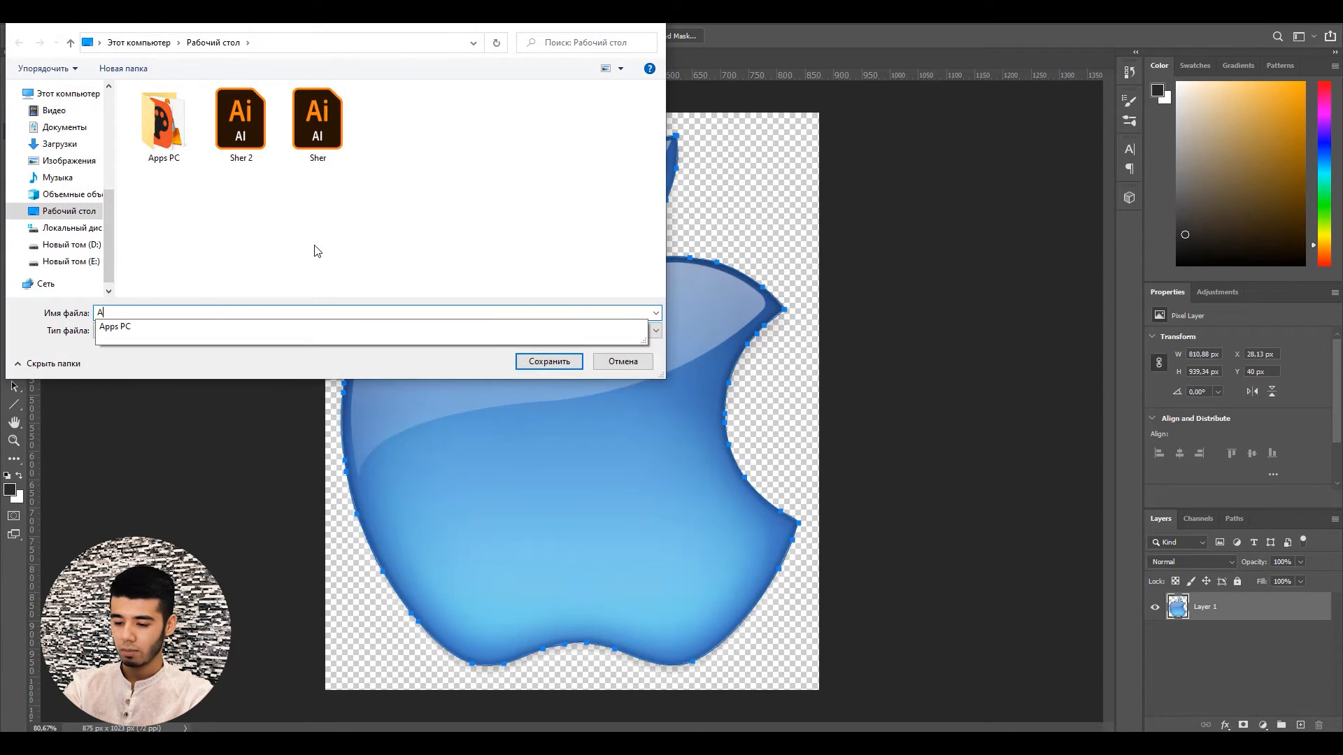
{"action": "type", "text": "pple"}
{"action": "key", "text": "Return"}
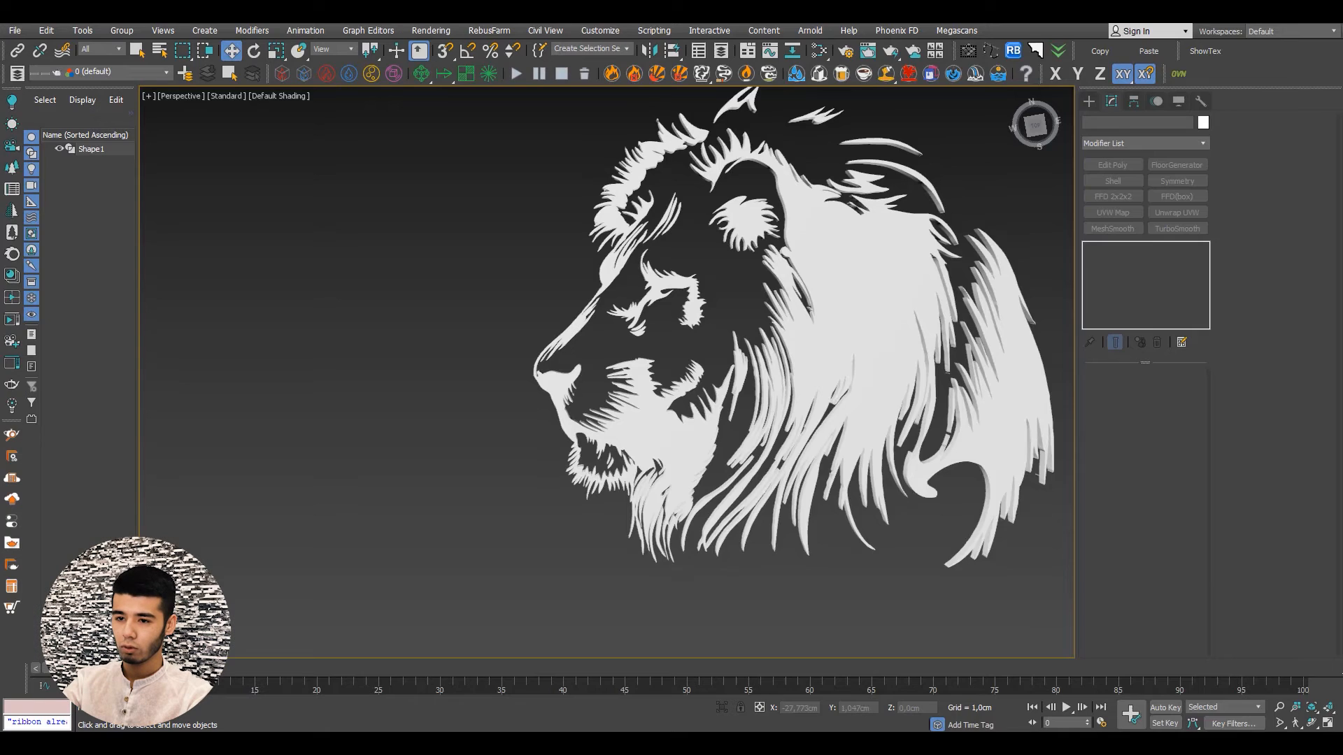
Switch to 3ds Max and import the Apple Illustrator file, merging it with the current scene and accepting the new name Shape002
{"action": "left_click", "coordinate": [15, 30]}
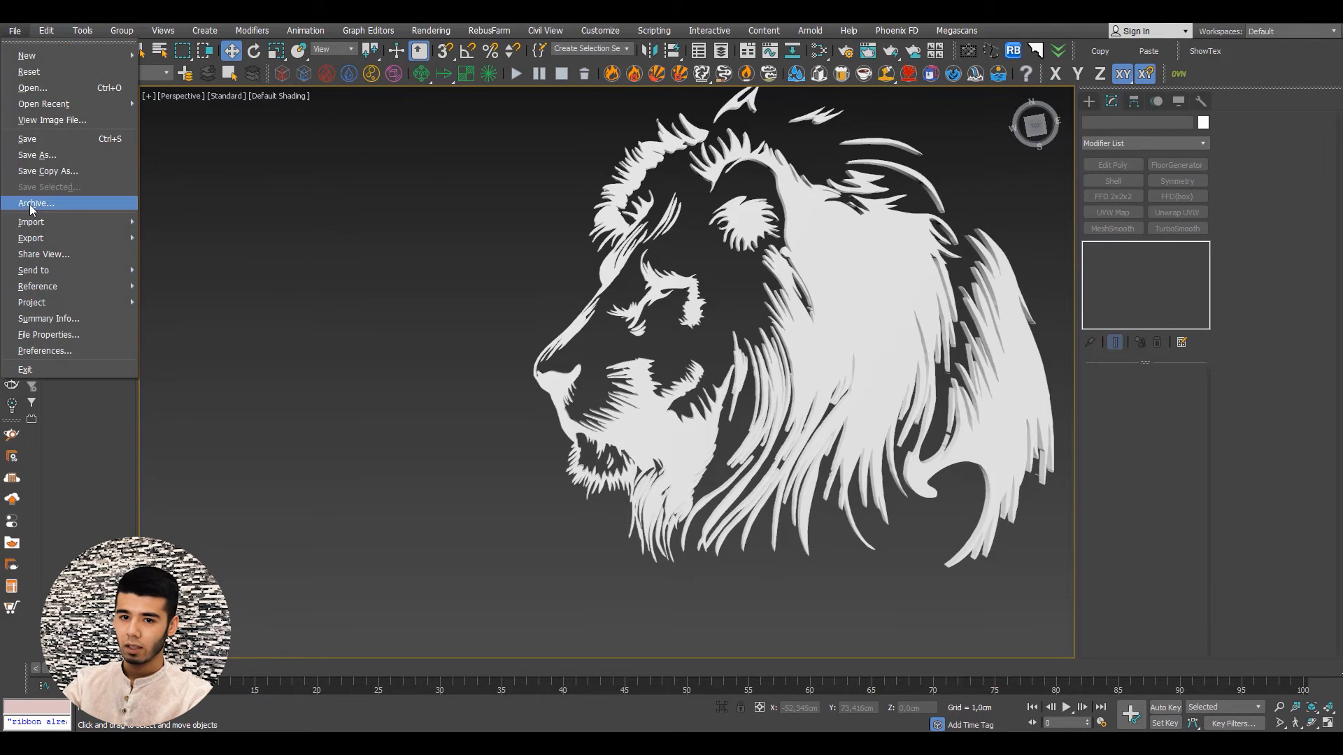
{"action": "mouse_move", "coordinate": [34, 224]}
{"action": "left_click", "coordinate": [183, 221]}
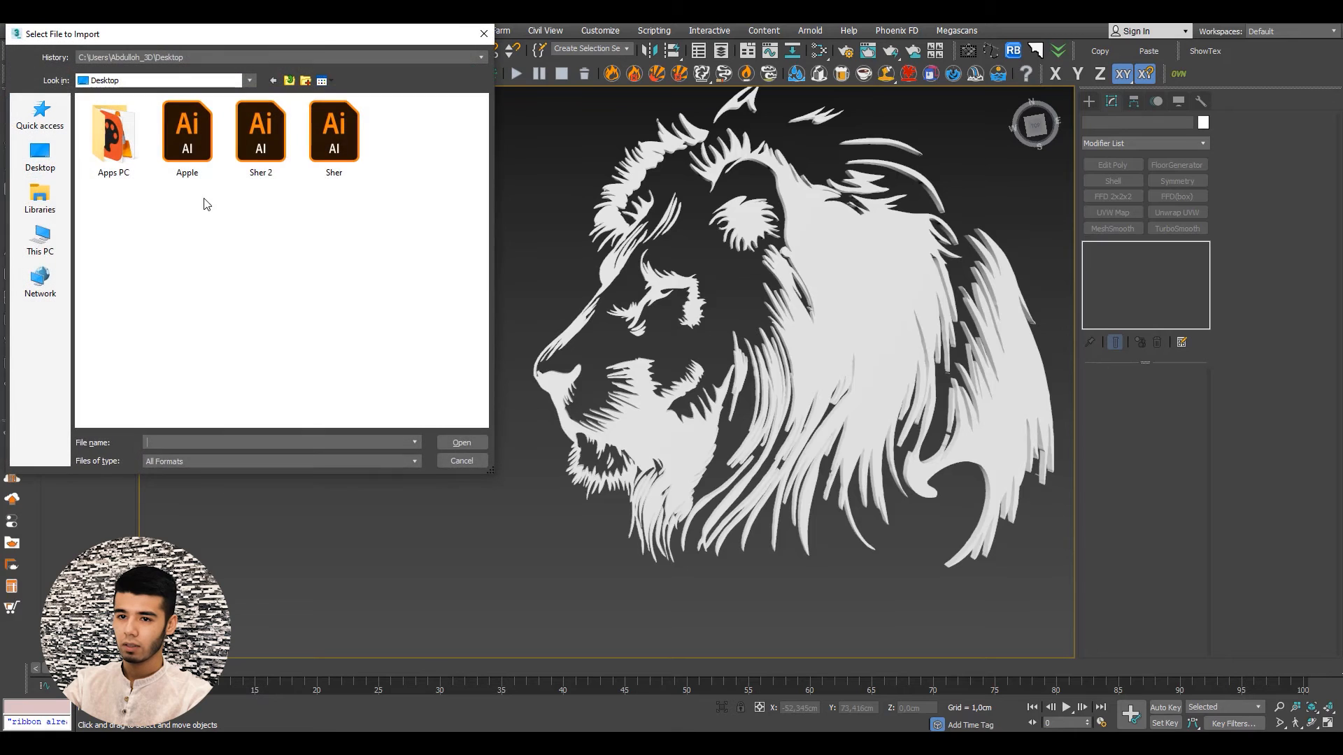
{"action": "double_click", "coordinate": [201, 141]}
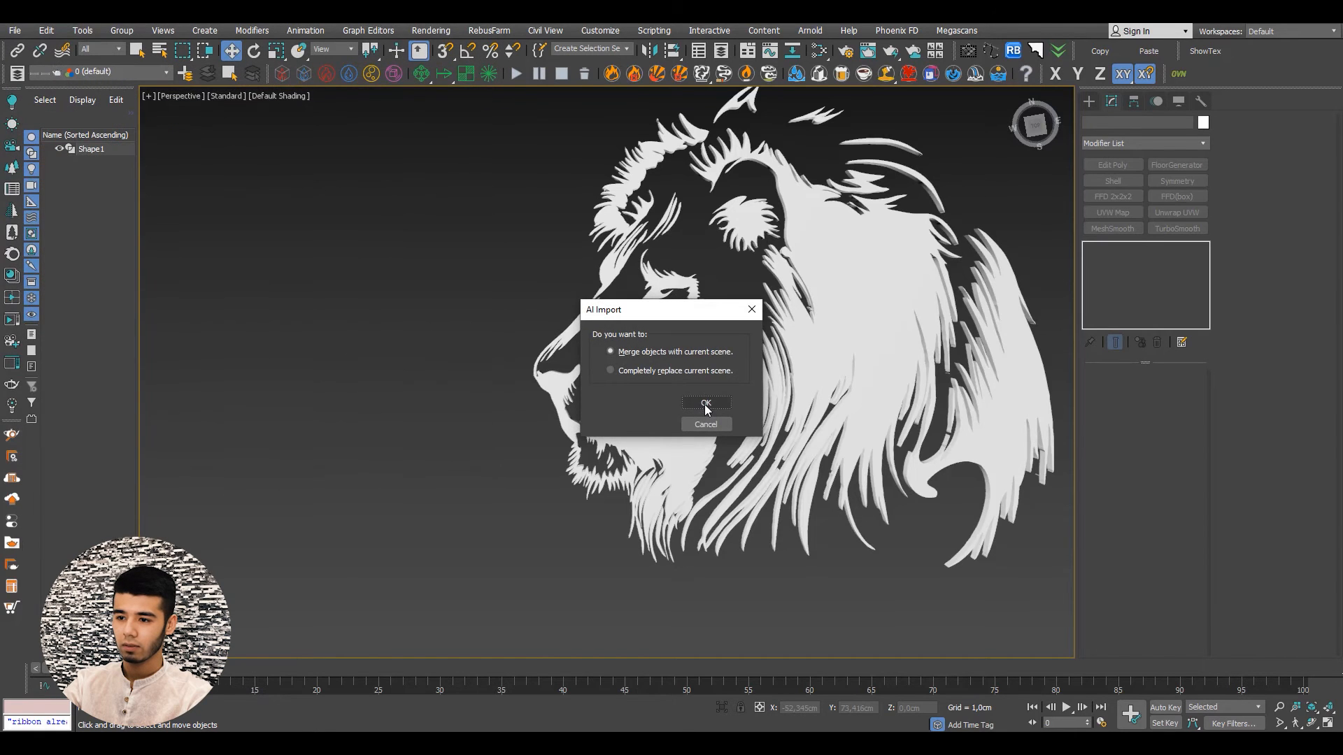
{"action": "left_click", "coordinate": [706, 405]}
{"action": "left_click", "coordinate": [706, 399]}
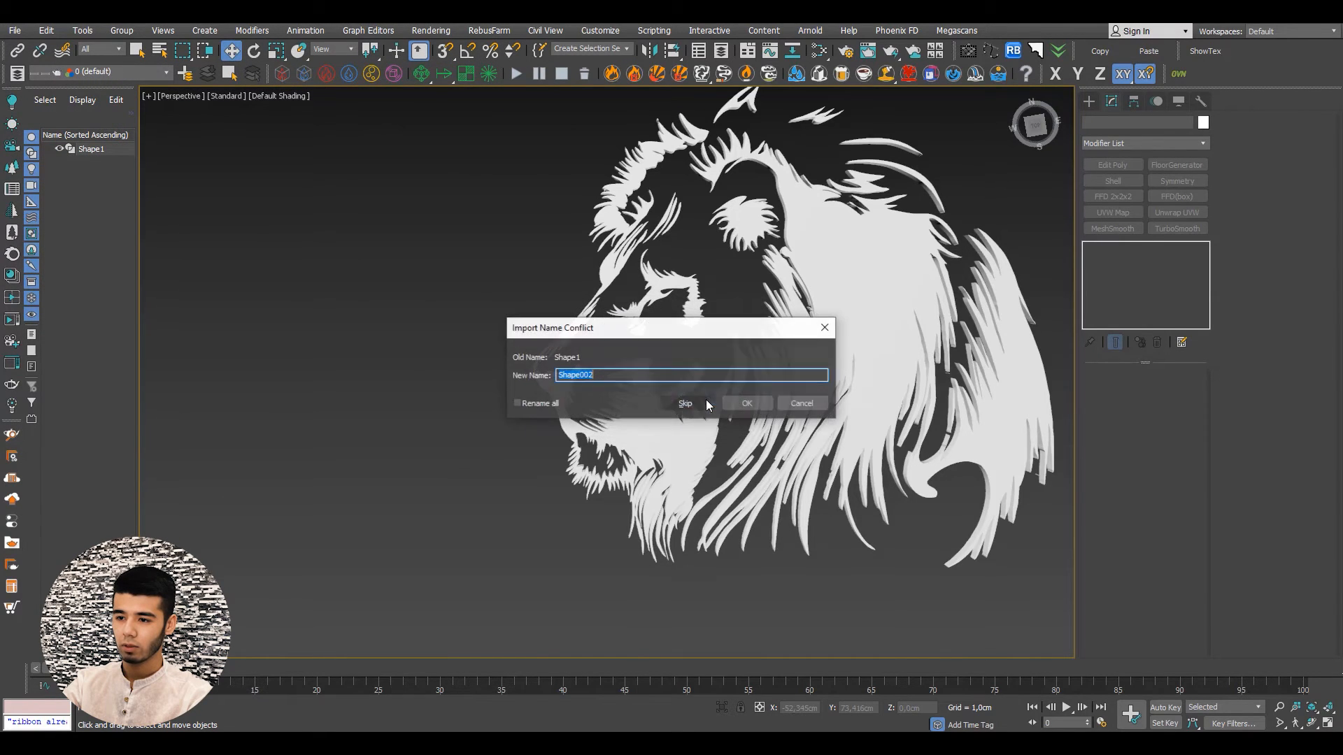
{"action": "left_click", "coordinate": [749, 406]}
Move the imported apple outline away from the lion model into the empty space in front of its face
{"action": "key", "text": "z"}
{"action": "scroll", "coordinate": [810, 361], "scroll_direction": "down", "scroll_amount": 8}
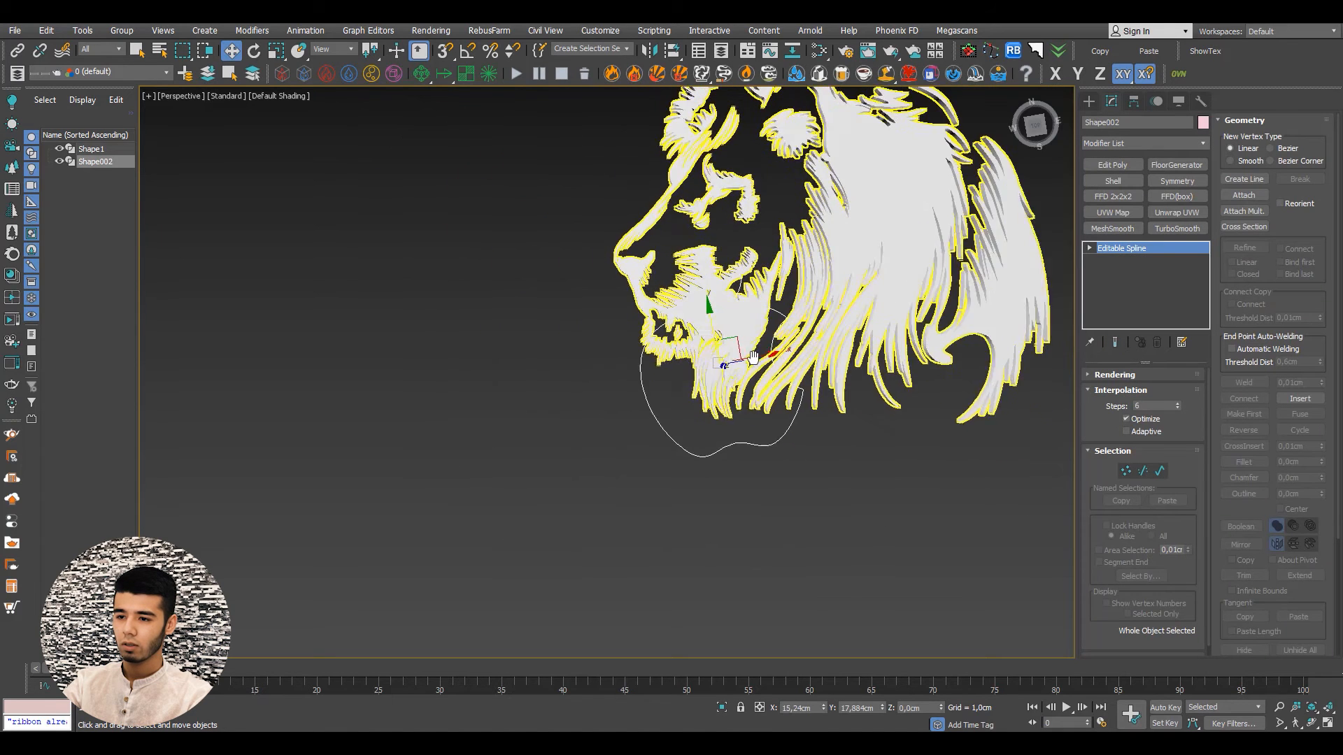
{"action": "left_click_drag", "start_coordinate": [763, 358], "coordinate": [629, 342]}
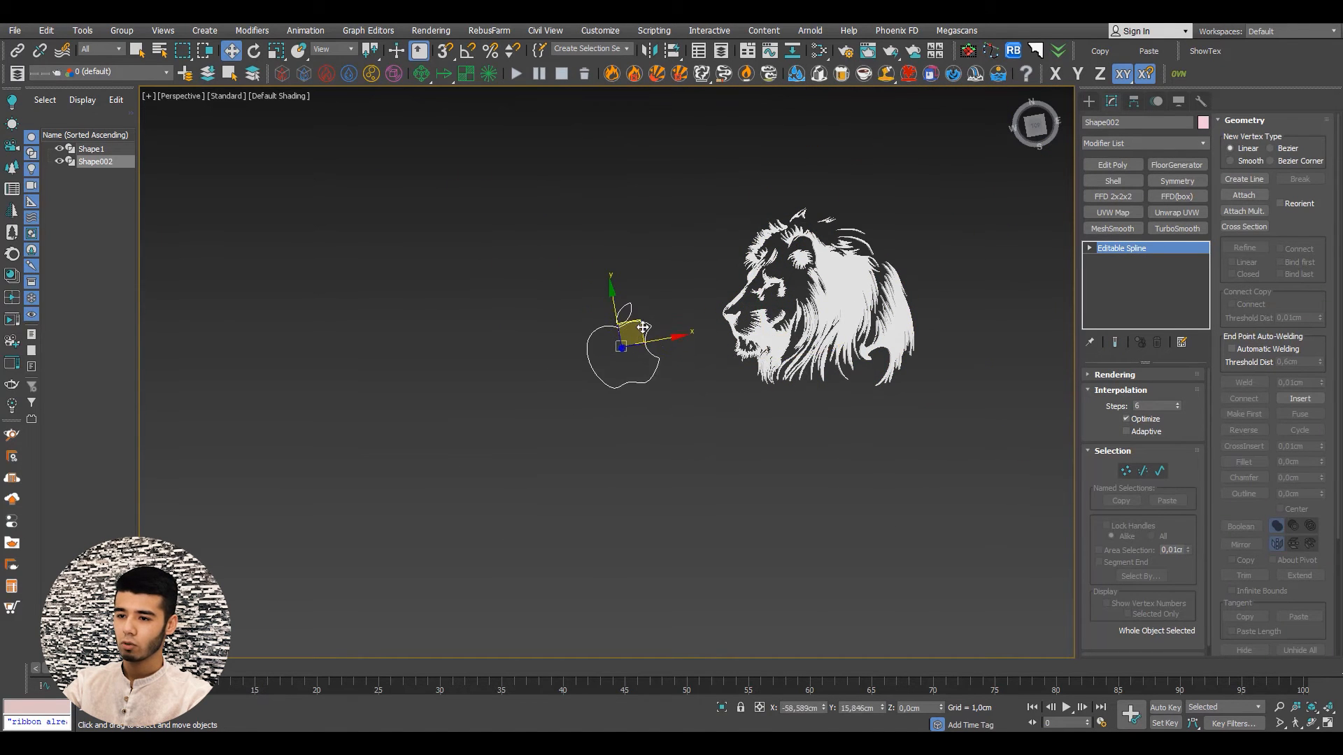
{"action": "scroll", "coordinate": [629, 342], "scroll_direction": "up", "scroll_amount": 5}
{"action": "middle_click_drag", "start_coordinate": [674, 311], "coordinate": [639, 327]}
{"action": "middle_click_drag", "start_coordinate": [639, 327], "coordinate": [655, 290], "text": "alt"}
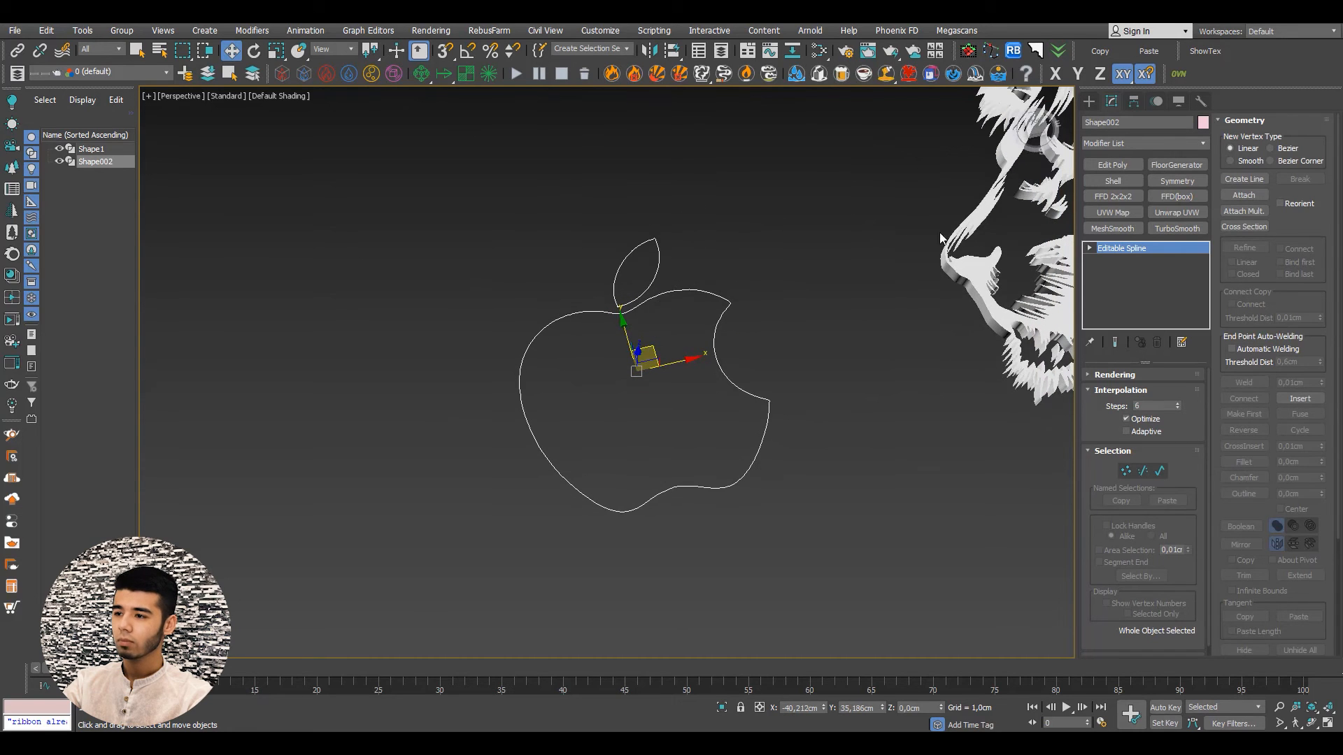
Turn the apple outline into a solid by adding Edit Poly and then Shell modifiers, with an outer amount of 2,0 cm
{"action": "left_click", "coordinate": [1113, 165]}
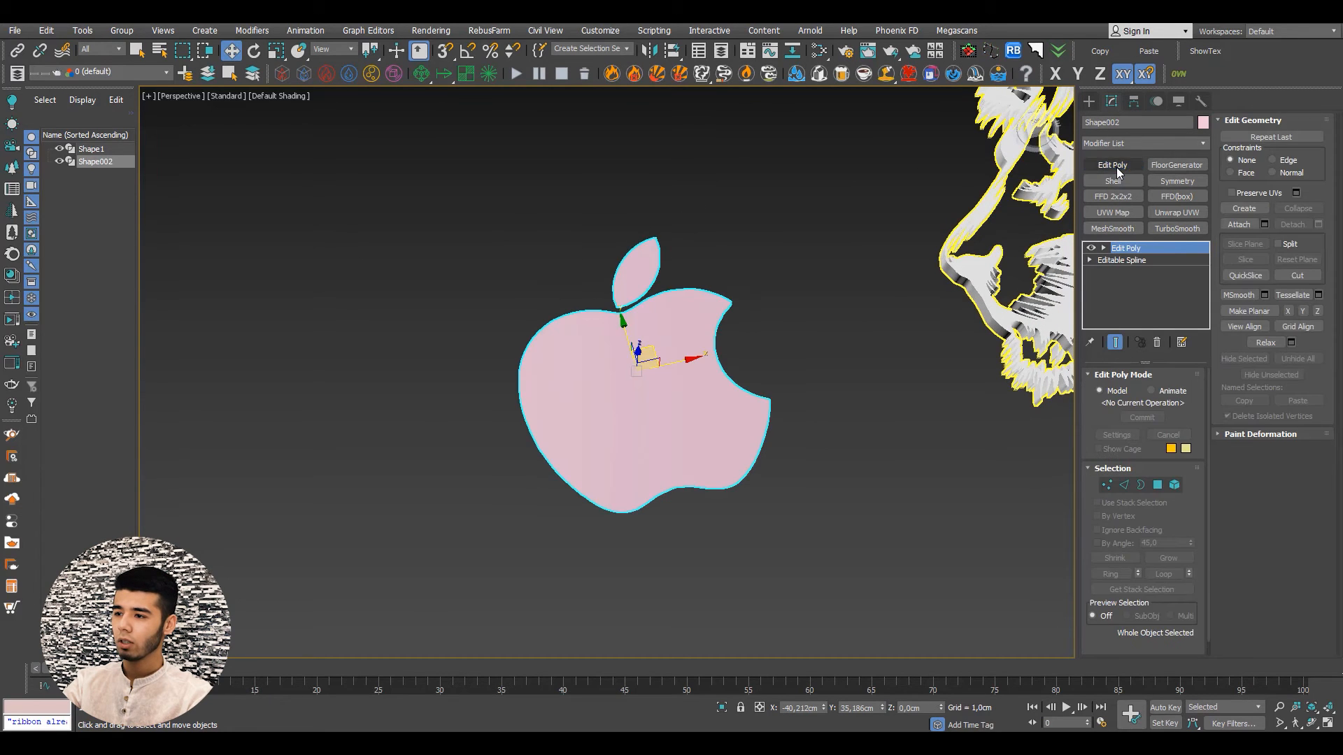
{"action": "left_click", "coordinate": [1112, 182]}
{"action": "middle_click_drag", "start_coordinate": [741, 329], "coordinate": [740, 273], "text": "alt"}
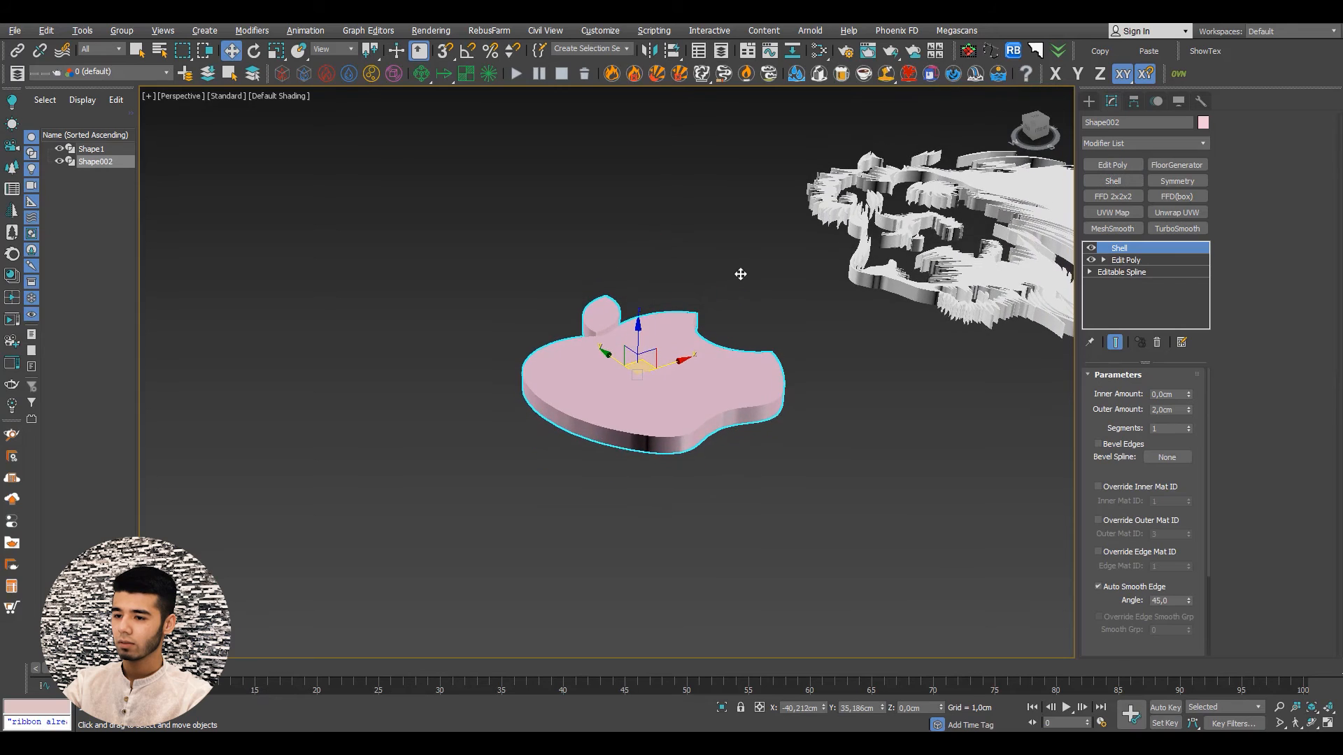
{"action": "middle_click_drag", "start_coordinate": [723, 349], "coordinate": [572, 405], "text": "alt"}
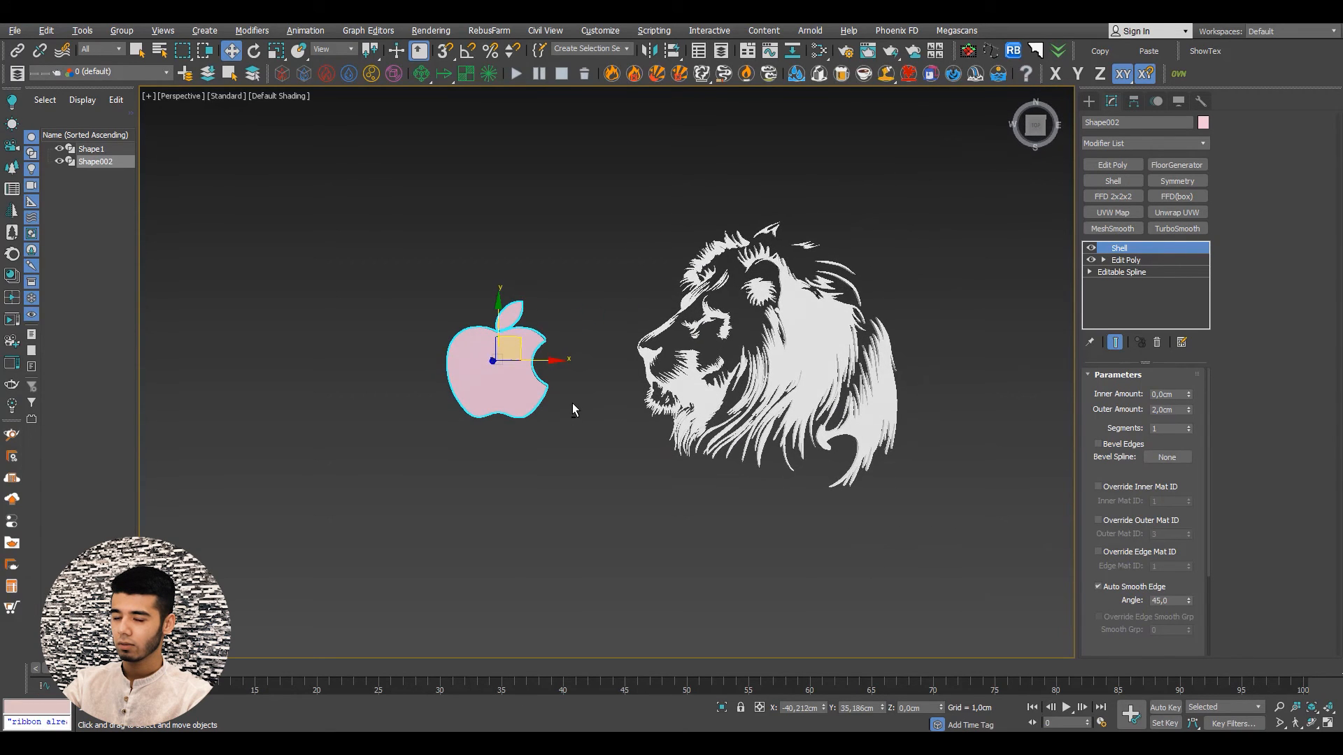
{"action": "left_click", "coordinate": [604, 308]}
{"action": "left_click", "coordinate": [510, 362]}
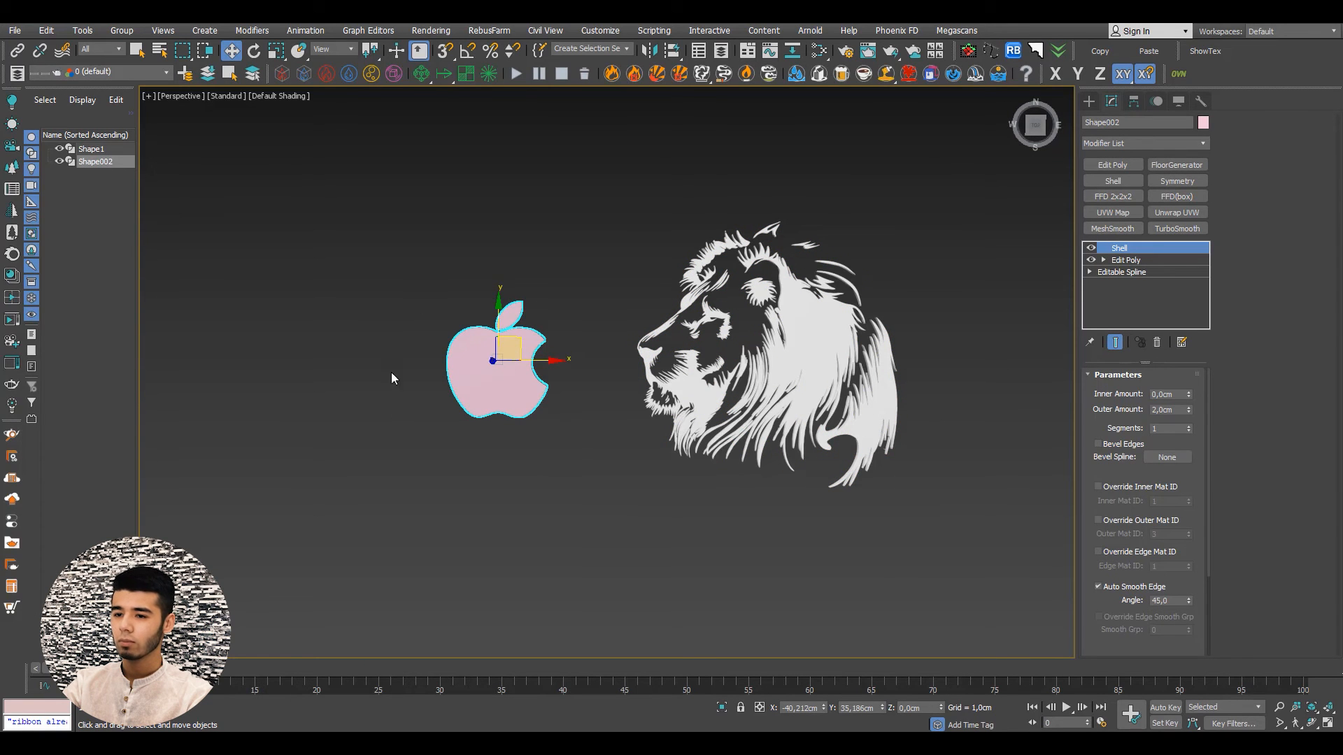
{"action": "scroll", "coordinate": [590, 319], "scroll_direction": "up", "scroll_amount": 2}
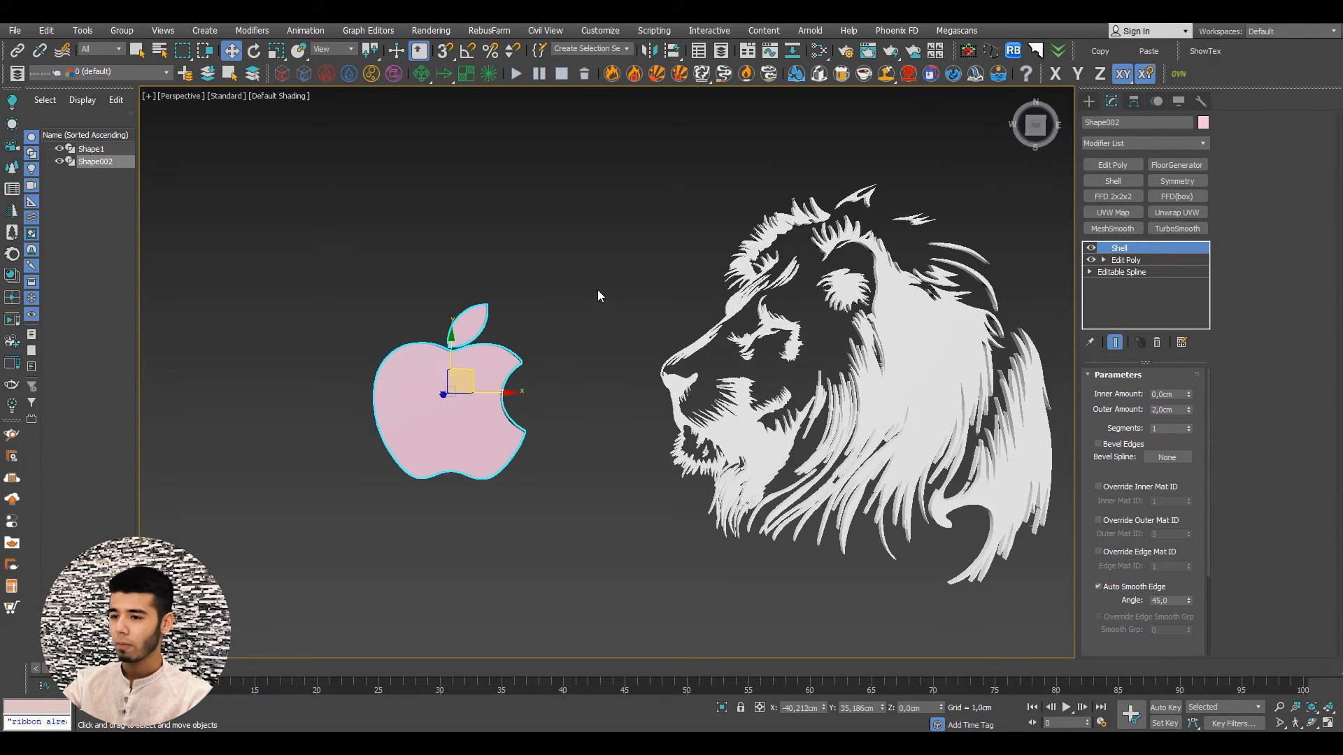
{"action": "middle_click_drag", "start_coordinate": [591, 273], "coordinate": [519, 256]}
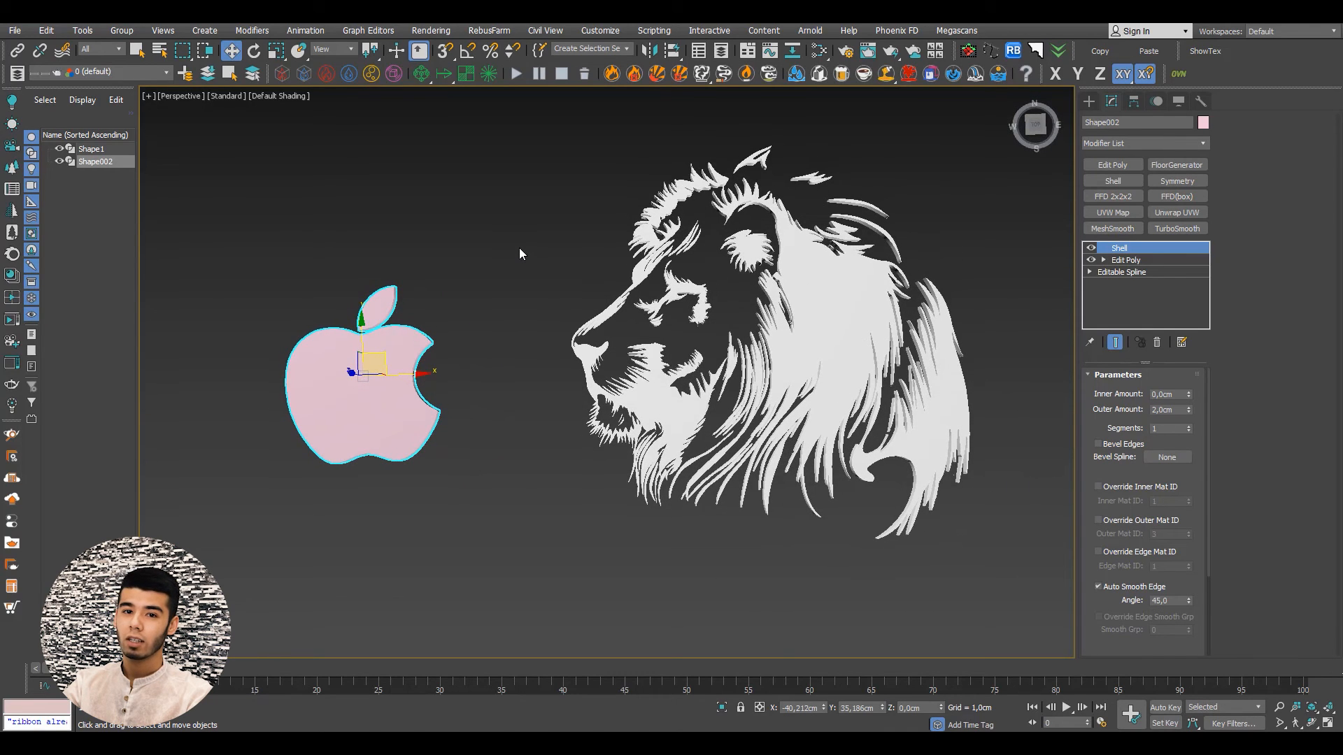